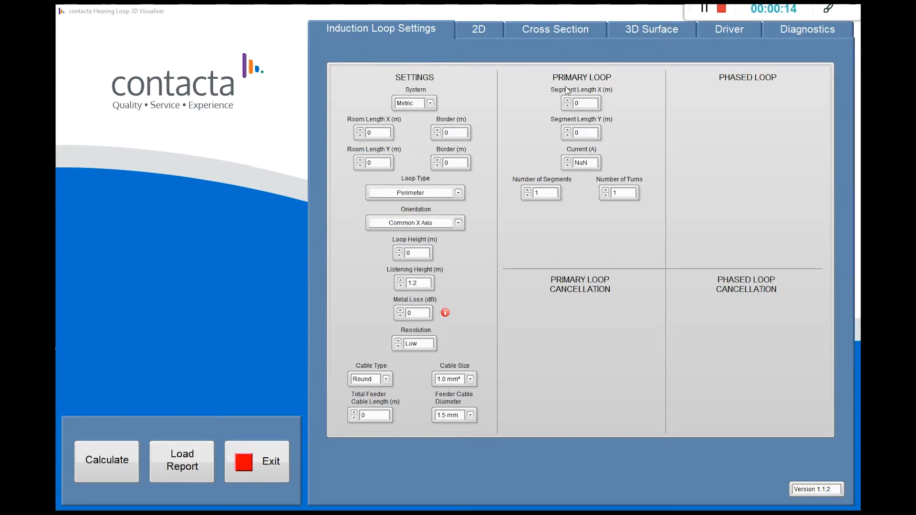
Look through the empty 2D, Cross Section, 3D Surface, Driver and Diagnostics views, and return to the induction loop settings
click(480, 24)
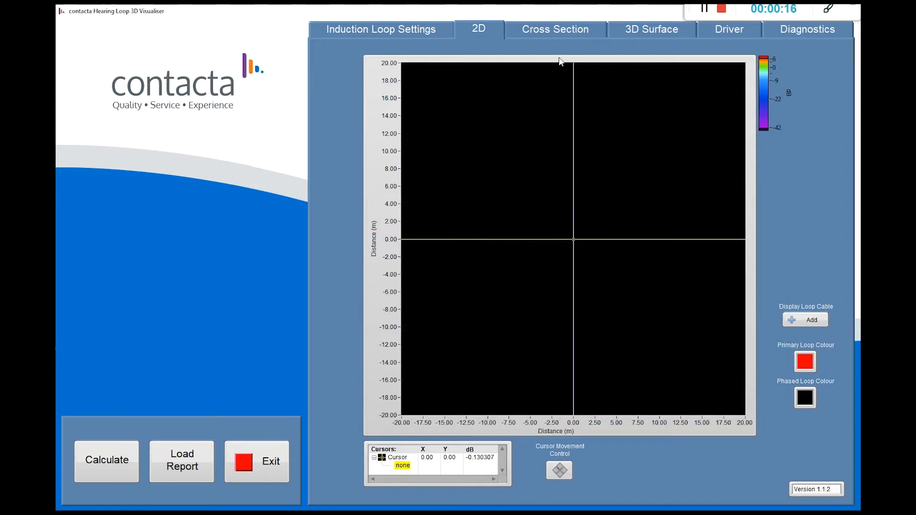
click(547, 37)
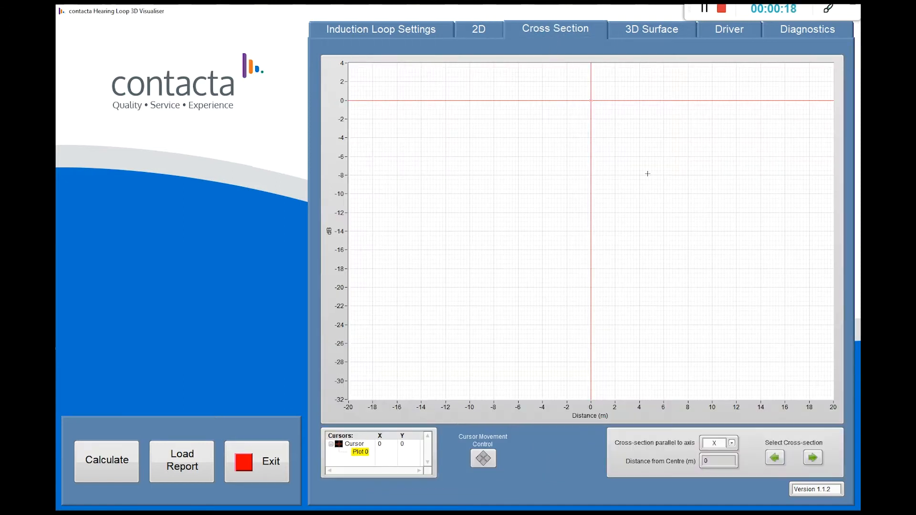
click(652, 27)
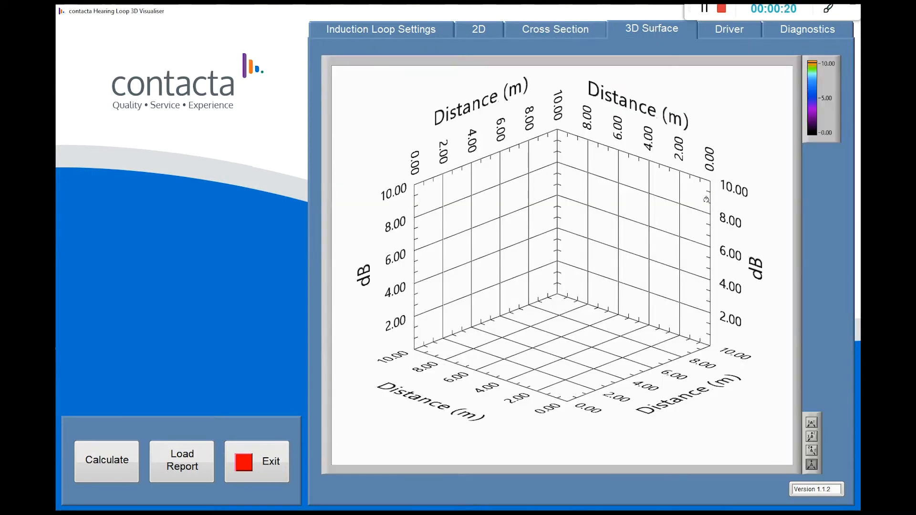
click(726, 33)
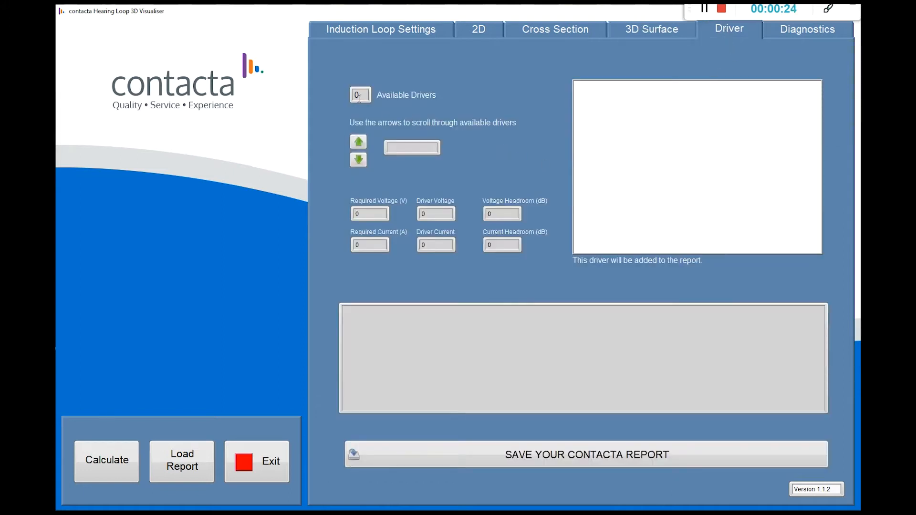
click(803, 31)
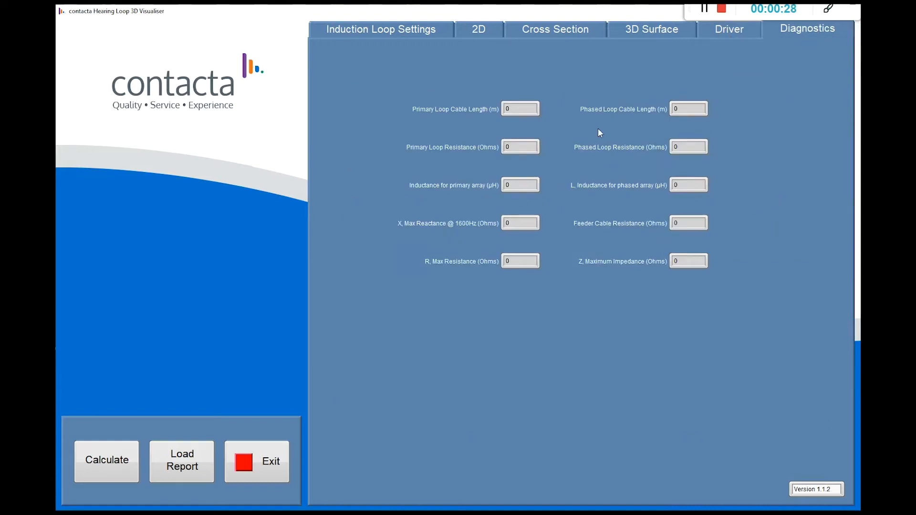
click(382, 30)
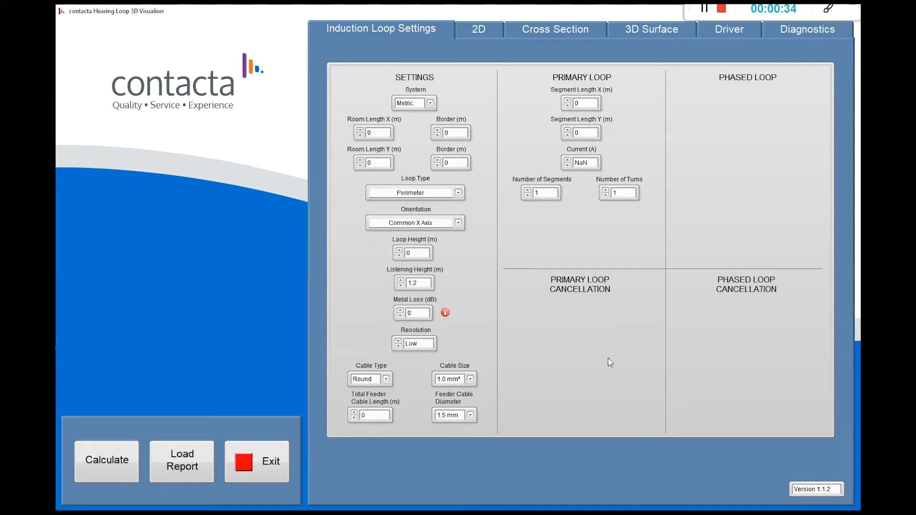
Set the measurement system to Imperial
click(430, 103)
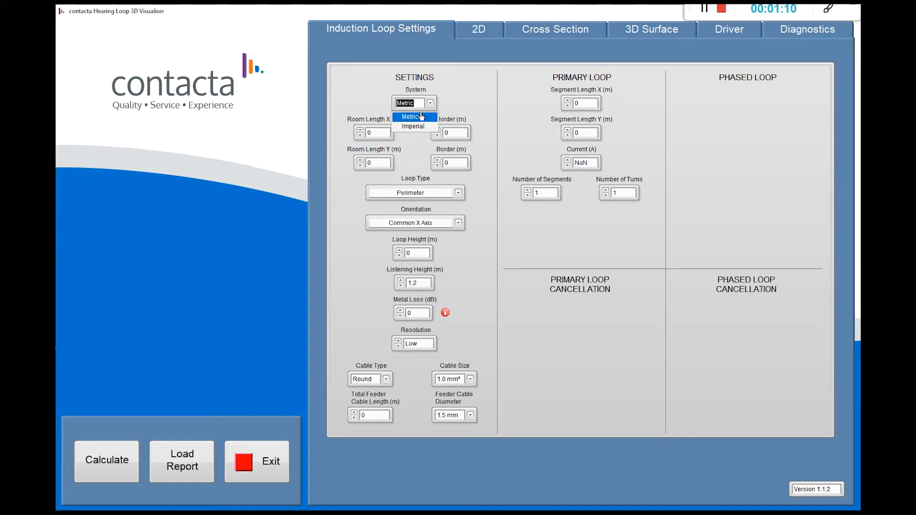
click(504, 123)
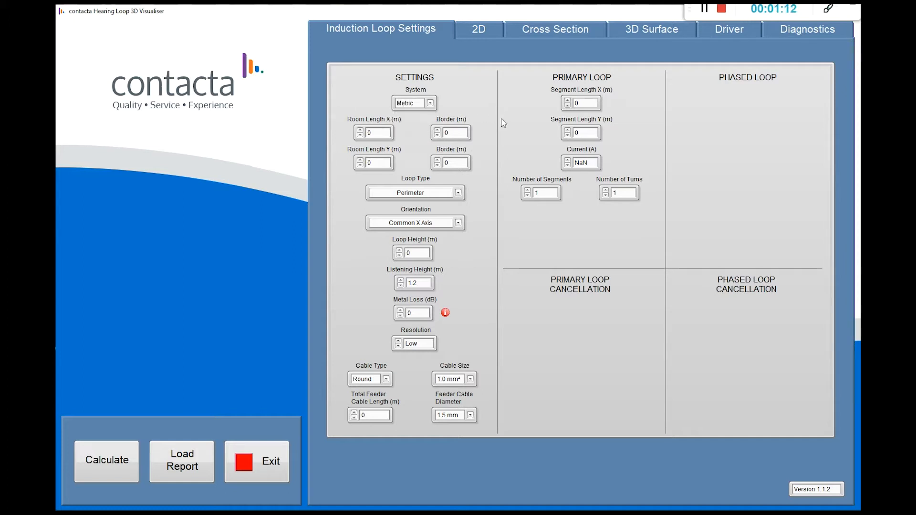
click(430, 103)
click(431, 127)
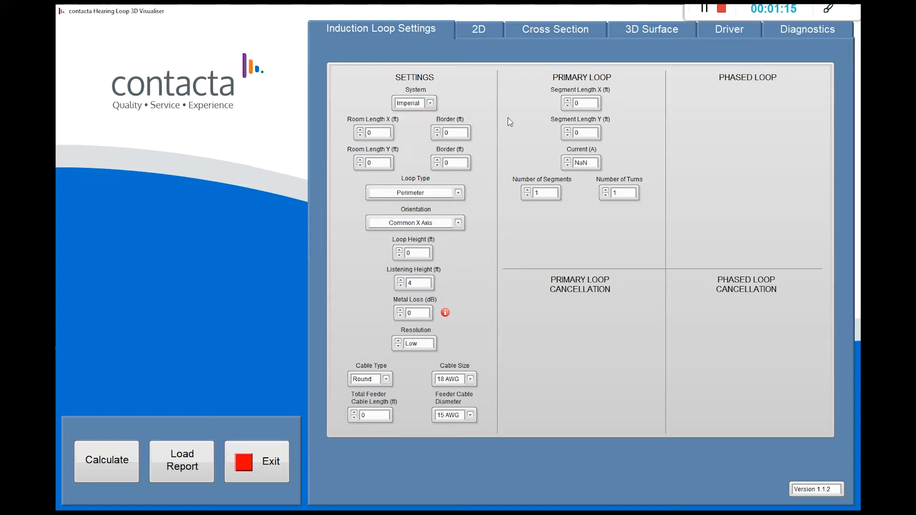
click(430, 104)
Set the loop type to Phased Array / 222 with the Common X Axis orientation
click(458, 193)
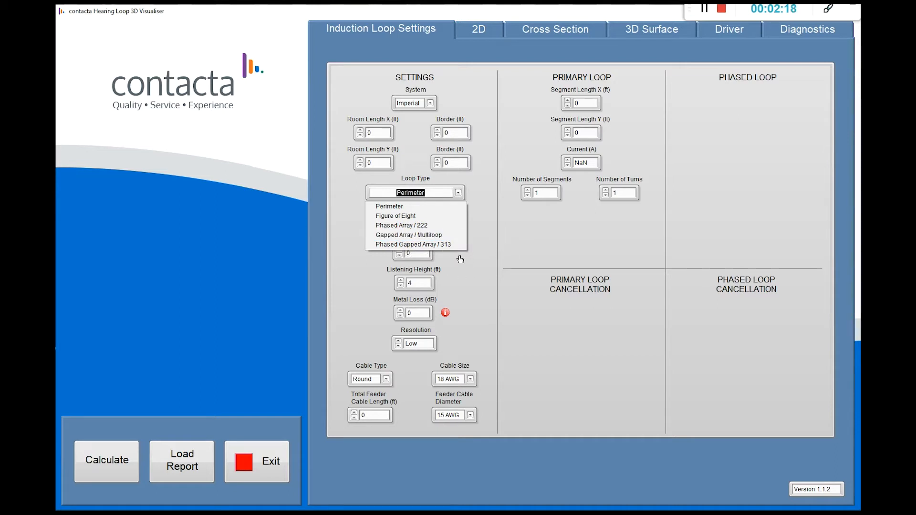
click(468, 205)
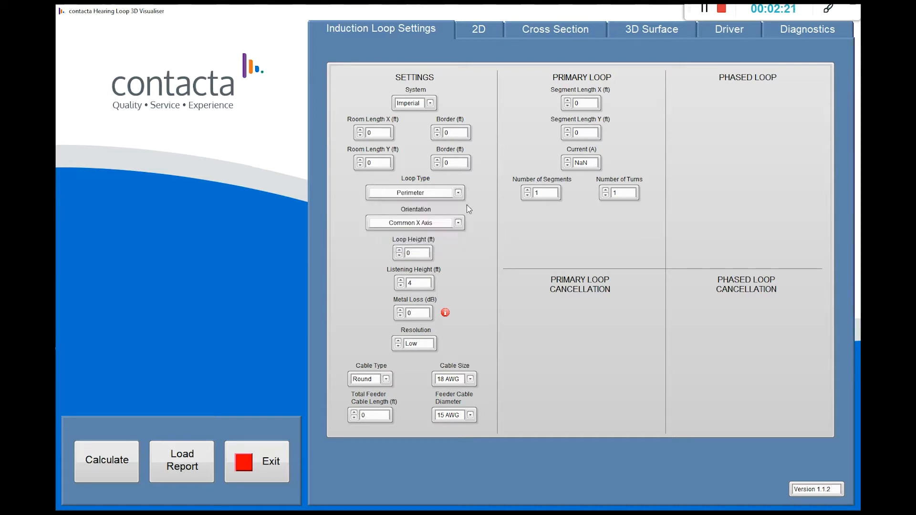
click(460, 192)
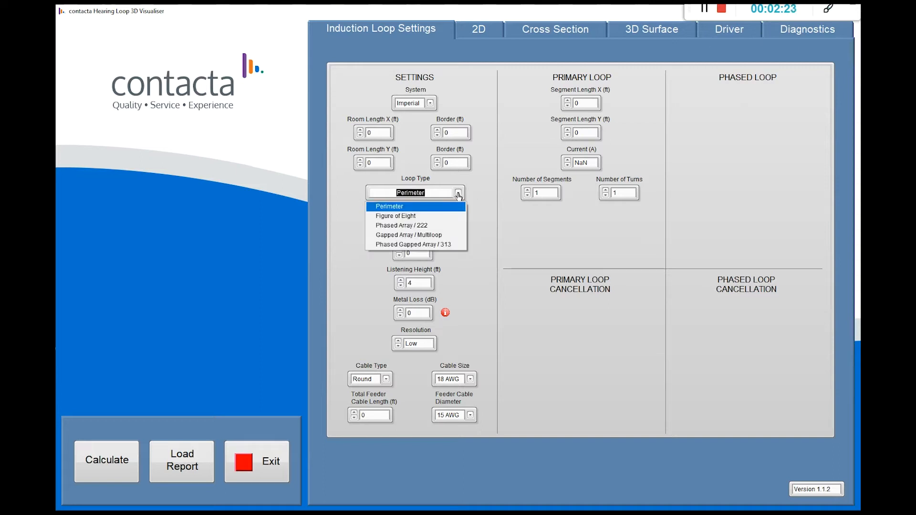
click(398, 227)
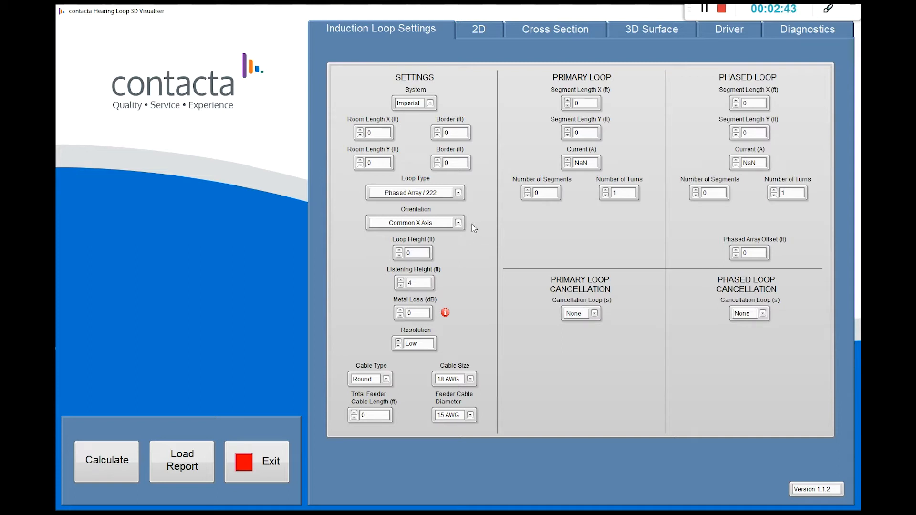
click(459, 225)
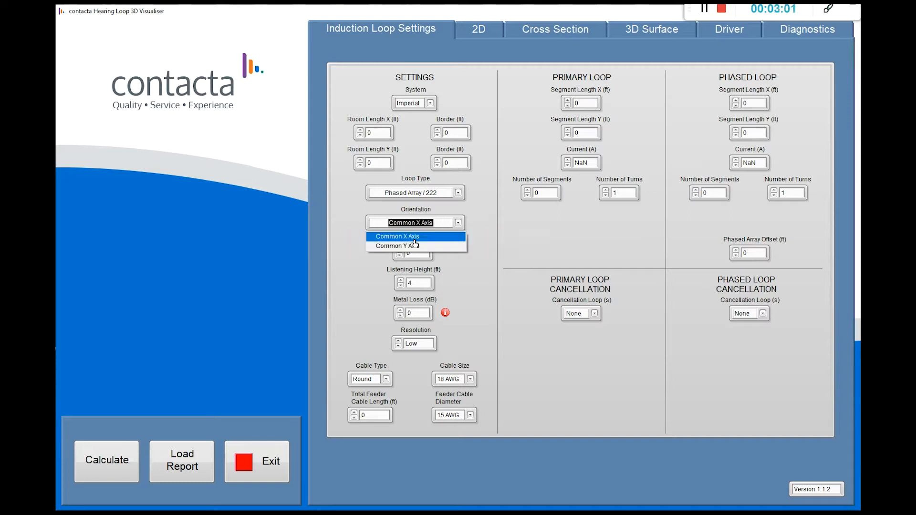
click(389, 236)
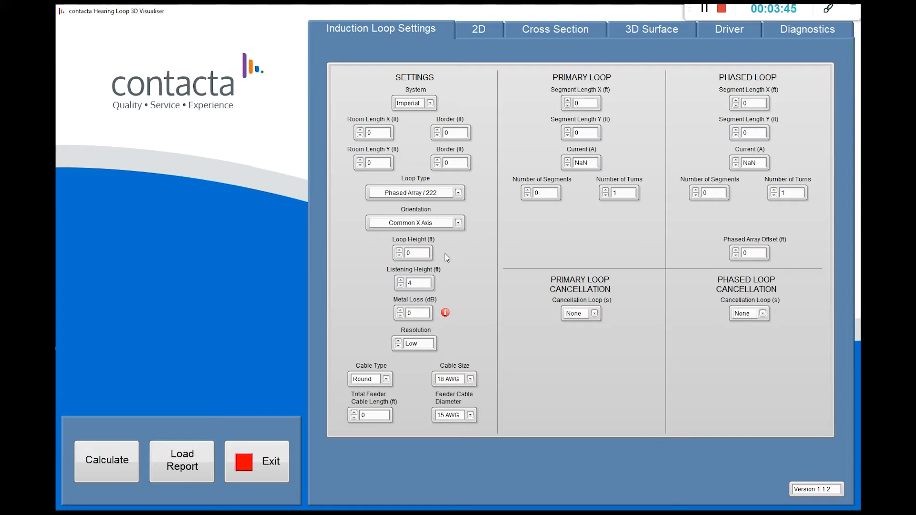
Try a loop height of 4 ft, adjust it in increments, and reset it to 0
double_click(413, 253)
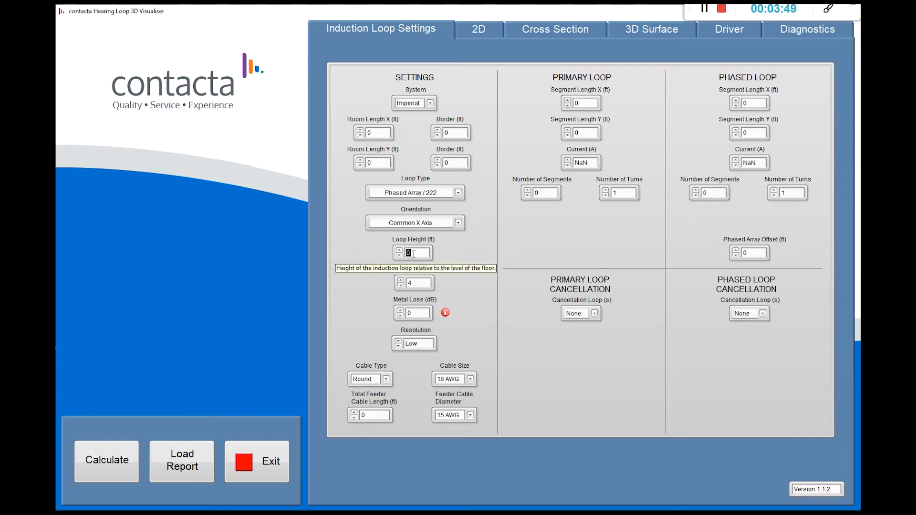
text(7)
key(BackSpace)
text(4)
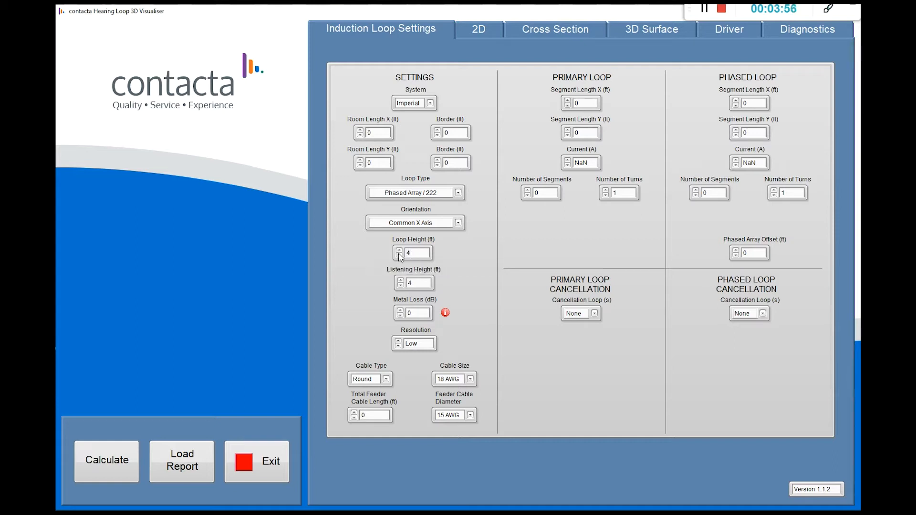
click(399, 257)
click(399, 251)
click(399, 251)
click(399, 251)
double_click(420, 254)
text(0)
Consult the metal loss guidance, and set the metal loss to 3 dB and the resolution to Medium
click(445, 313)
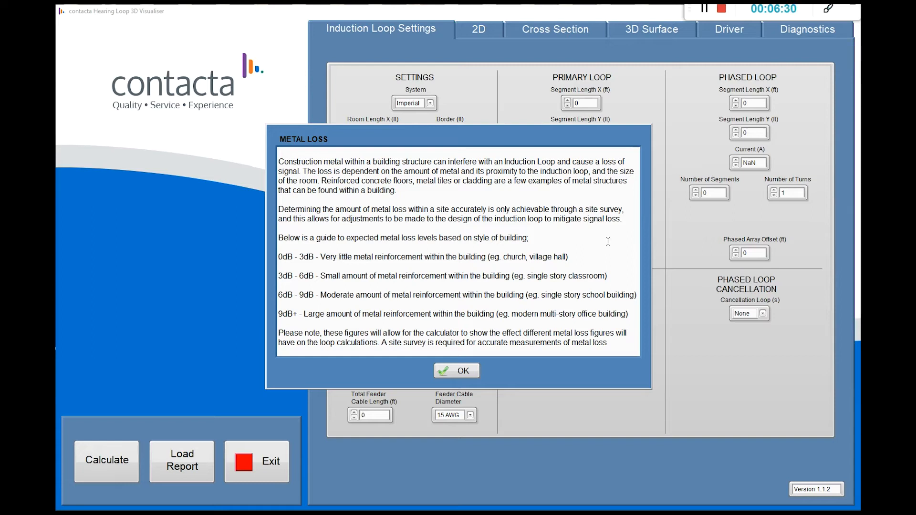
click(460, 372)
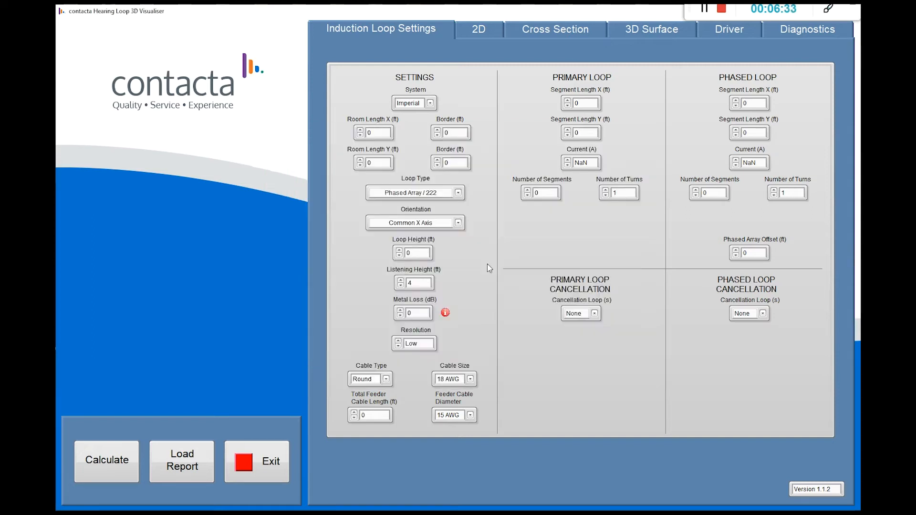
double_click(419, 314)
text(3)
click(432, 344)
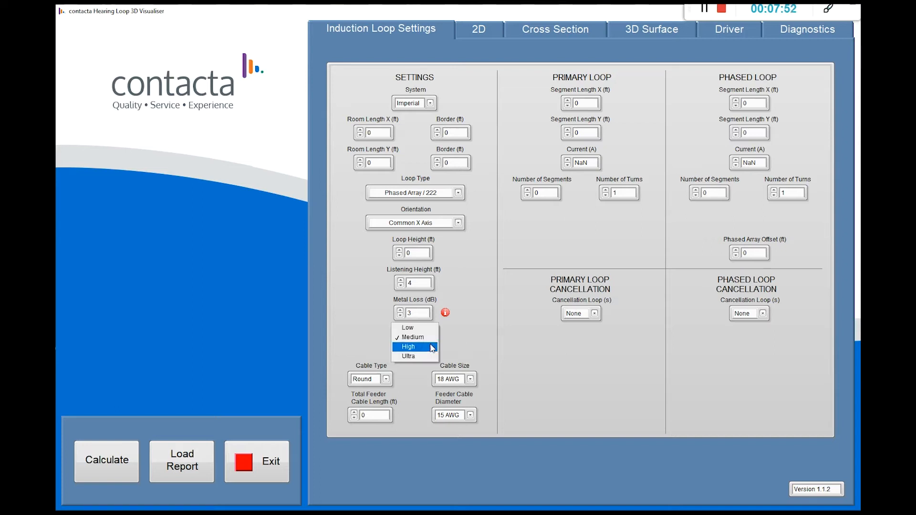
click(423, 338)
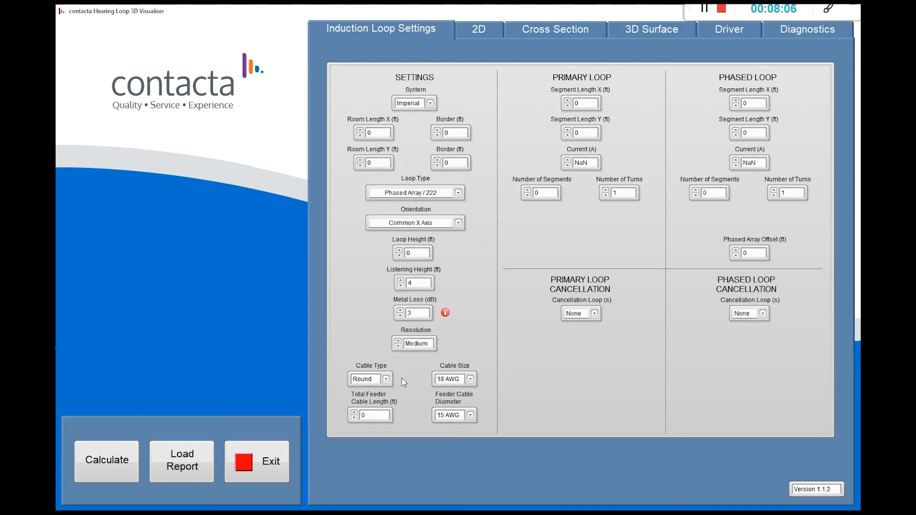
Set the cable type to Flat with a cable size of 18 AWG
click(386, 379)
click(374, 407)
click(470, 379)
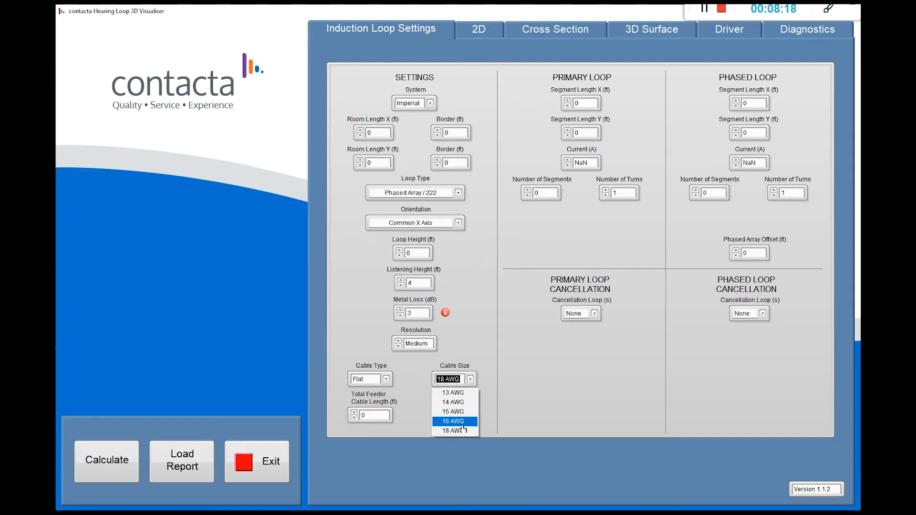
click(458, 430)
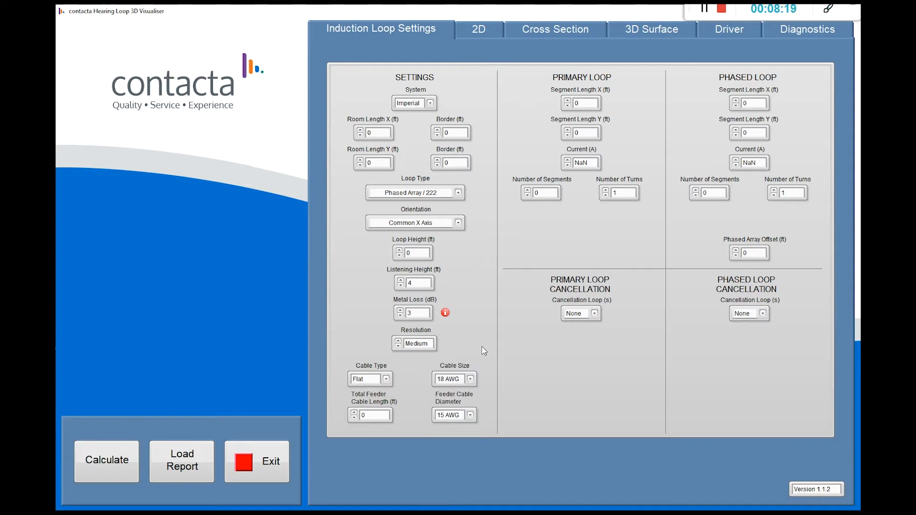
Switch the measurement system to Metric to view its cable sizes, and return it to Imperial
click(430, 103)
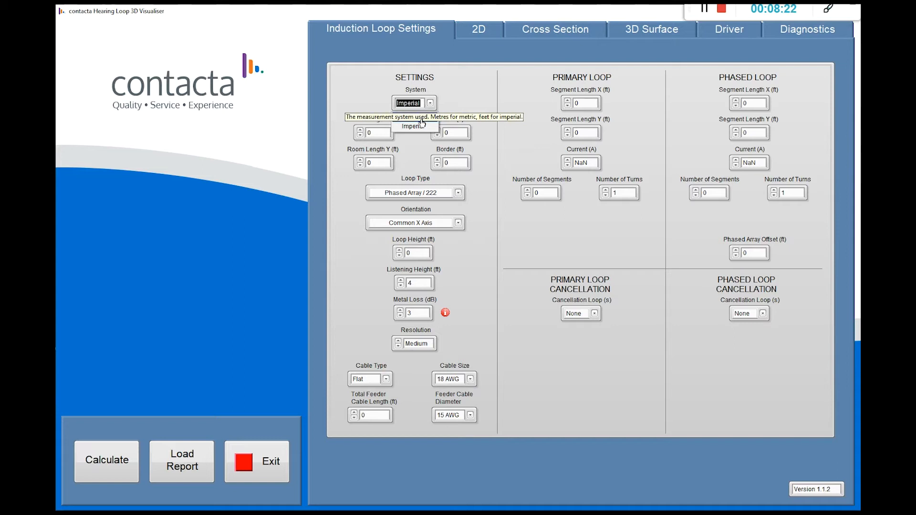
click(422, 122)
click(468, 379)
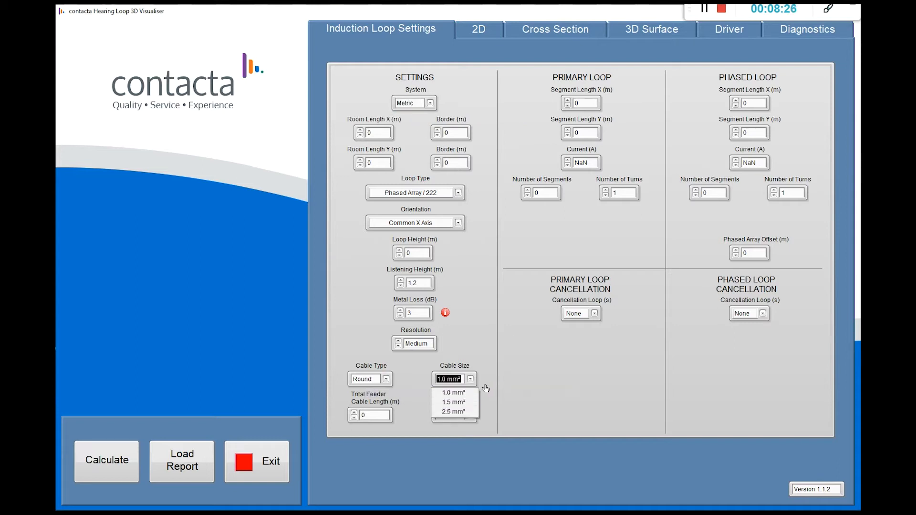
click(430, 104)
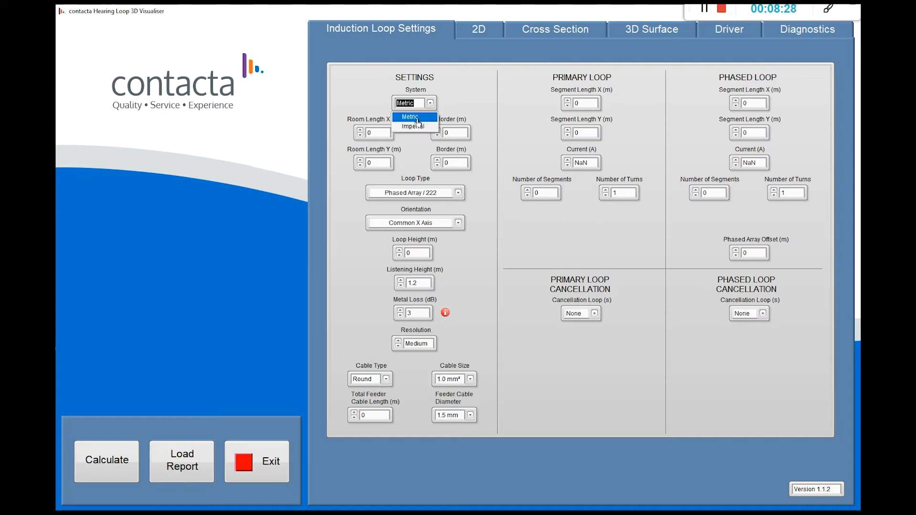
click(415, 127)
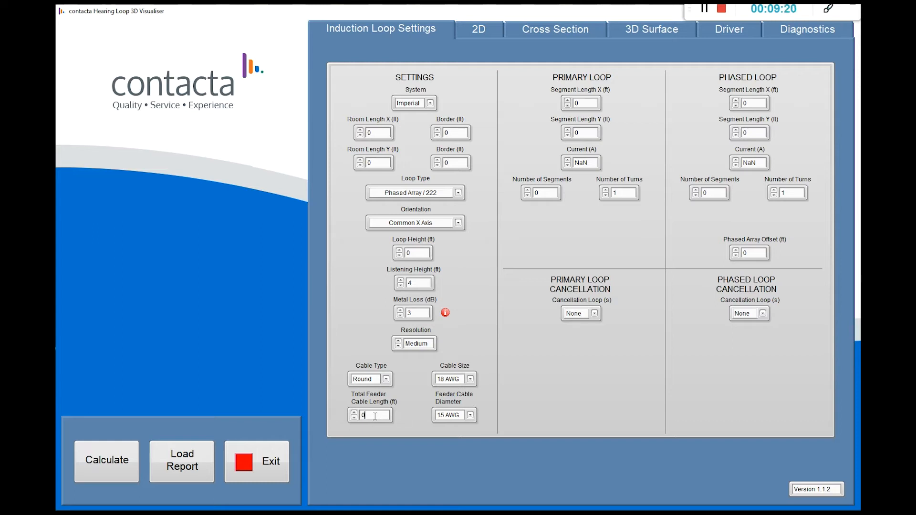
Set the total feeder cable length to 50 ft and the feeder cable diameter to 13 AWG
key(BackSpace)
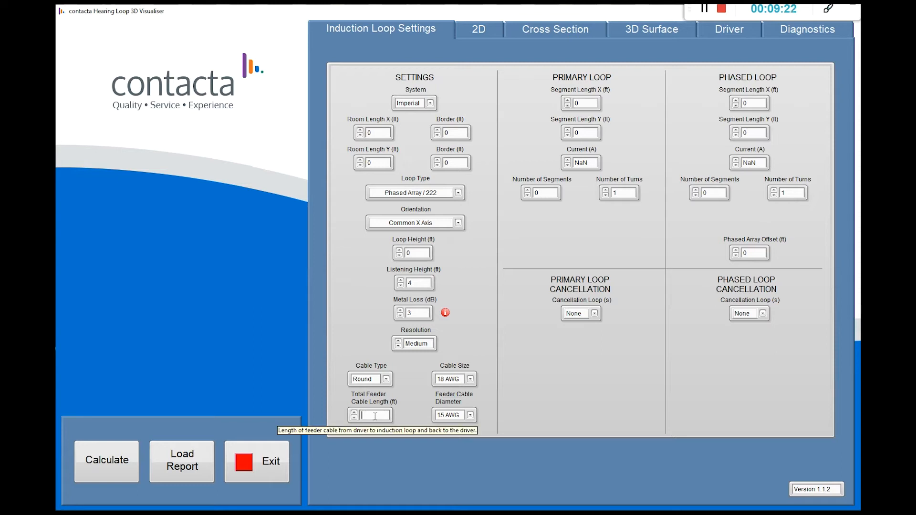
text(5)
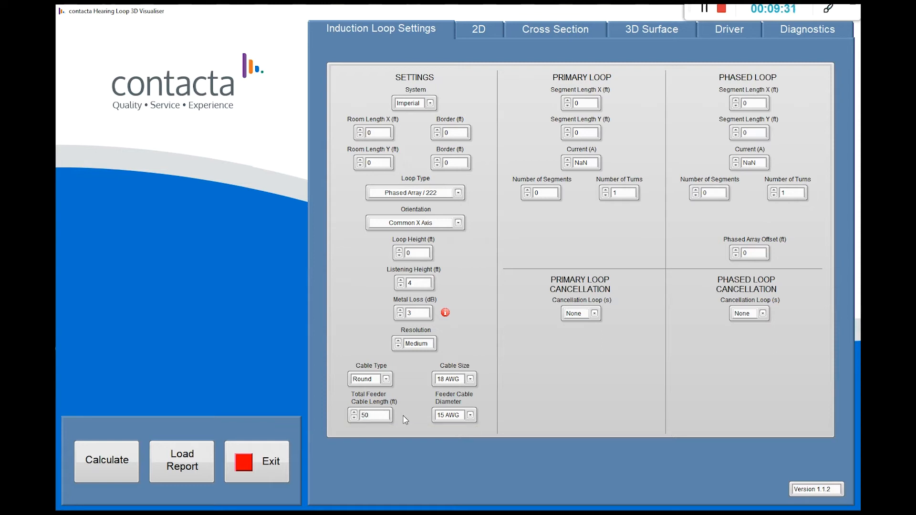
text(0)
click(471, 415)
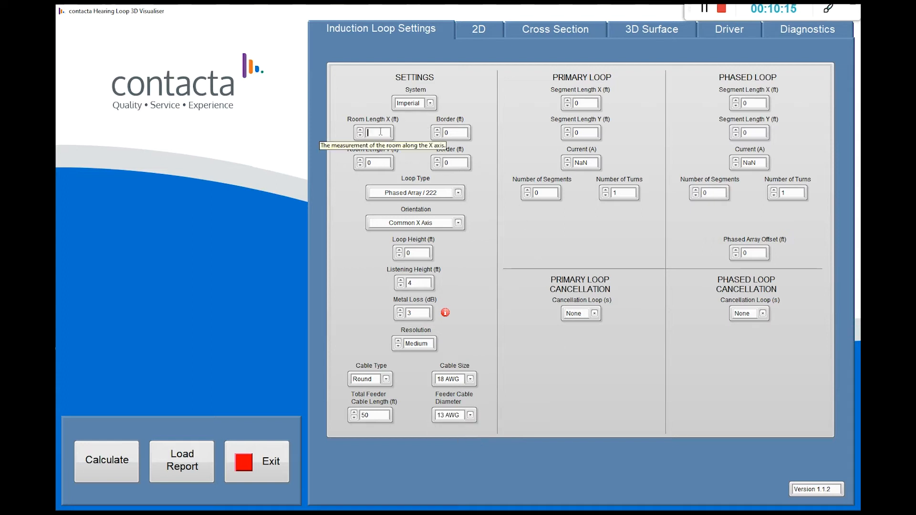
Set the room length X to 60 ft and the room length Y to 20 ft
double_click(380, 132)
text(60)
click(382, 163)
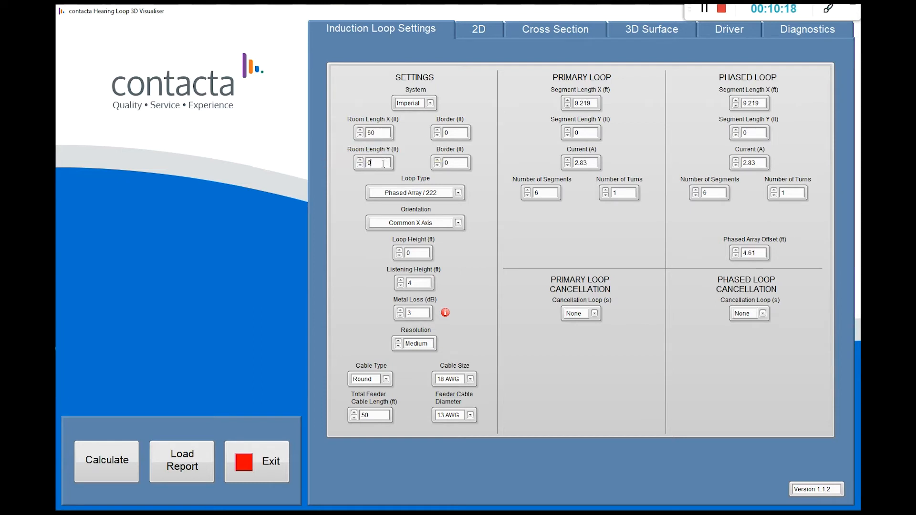
key(BackSpace)
text(20)
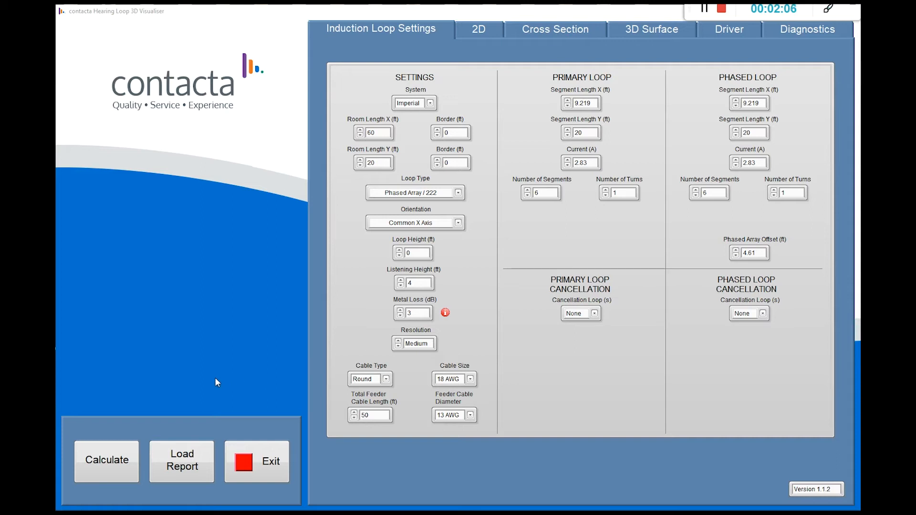
Calculate the loop design and move the cursor on its 2D plot to about X -3.6 ft, Y -20.7 ft
click(108, 461)
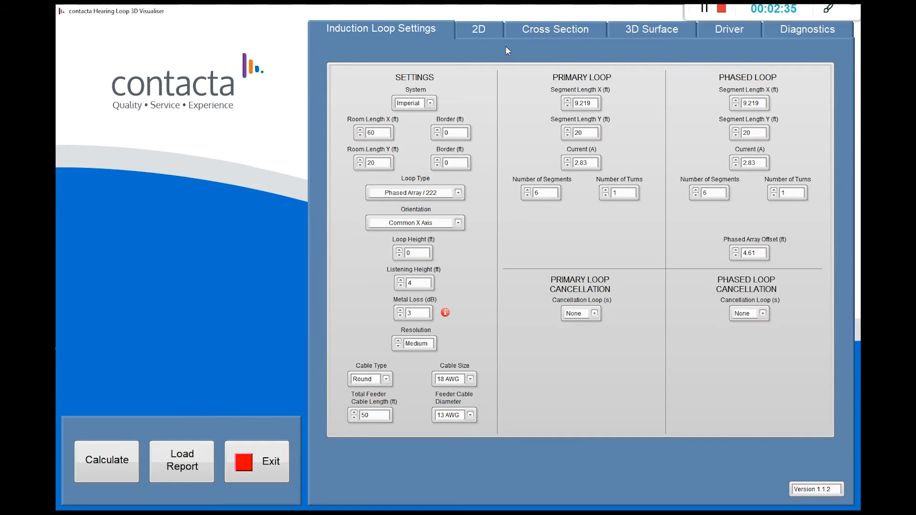
click(477, 32)
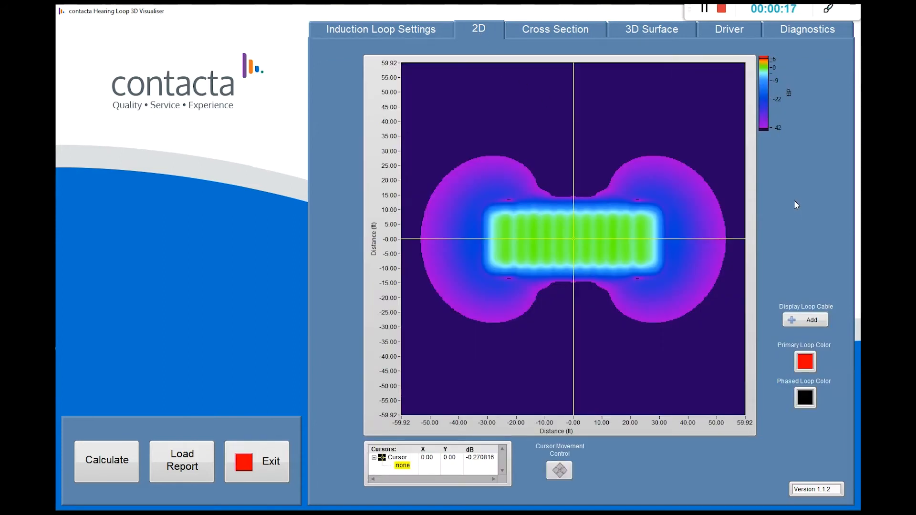
drag(574, 238, 563, 300)
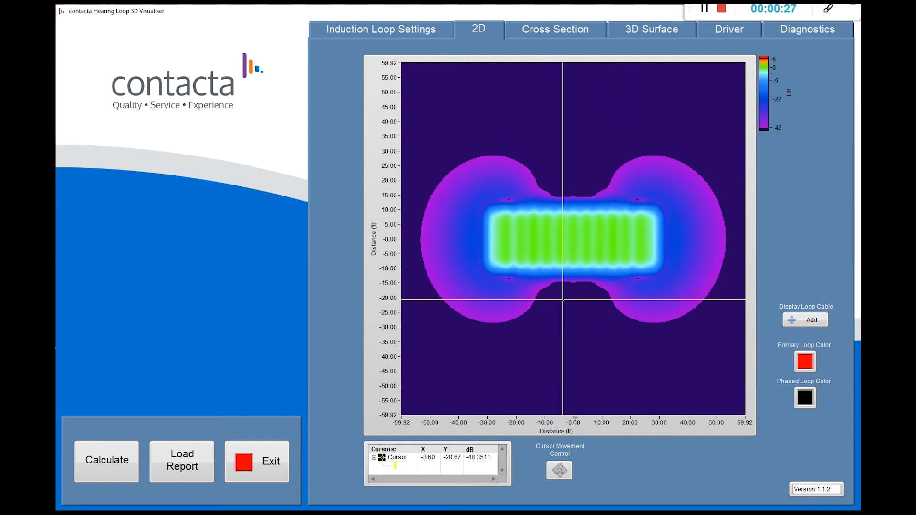
Move the 2D plot cursor to about X -40.8 ft, Y -42.9 ft and overlay the loop cable layout on the plot
drag(567, 474, 566, 472)
click(560, 464)
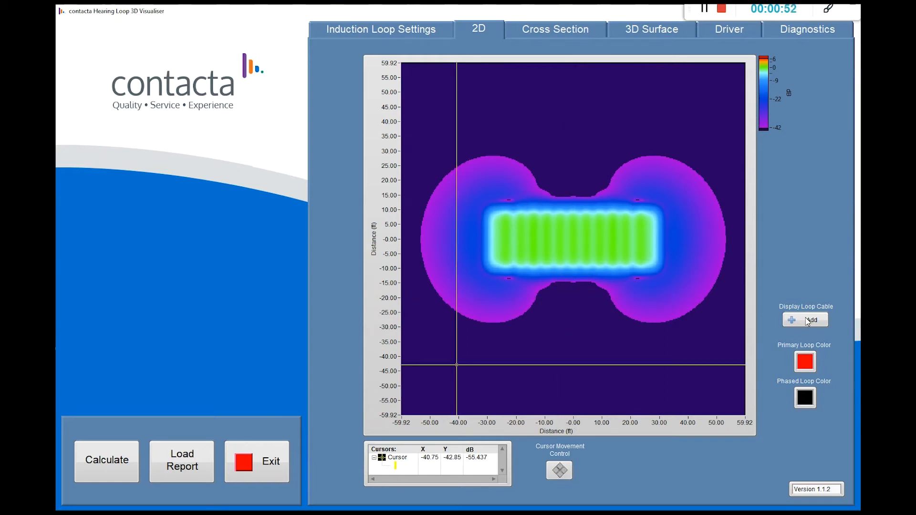
click(805, 317)
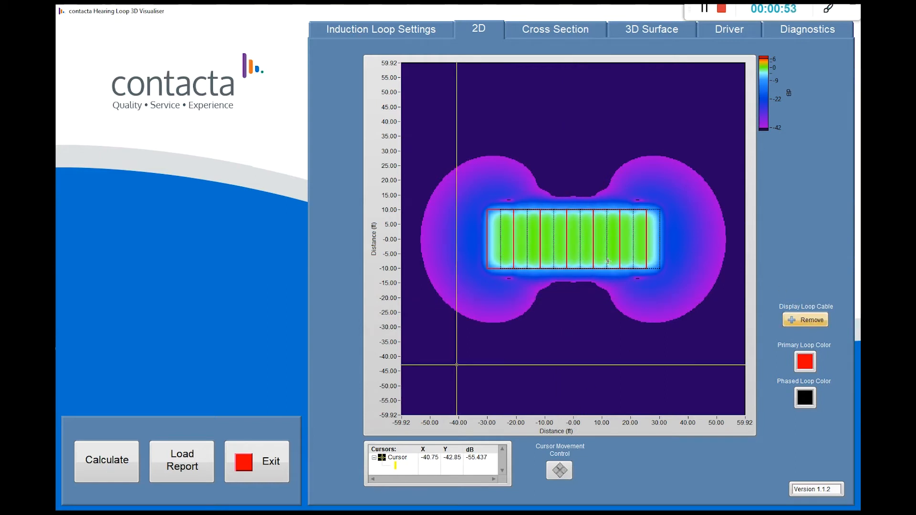
click(817, 320)
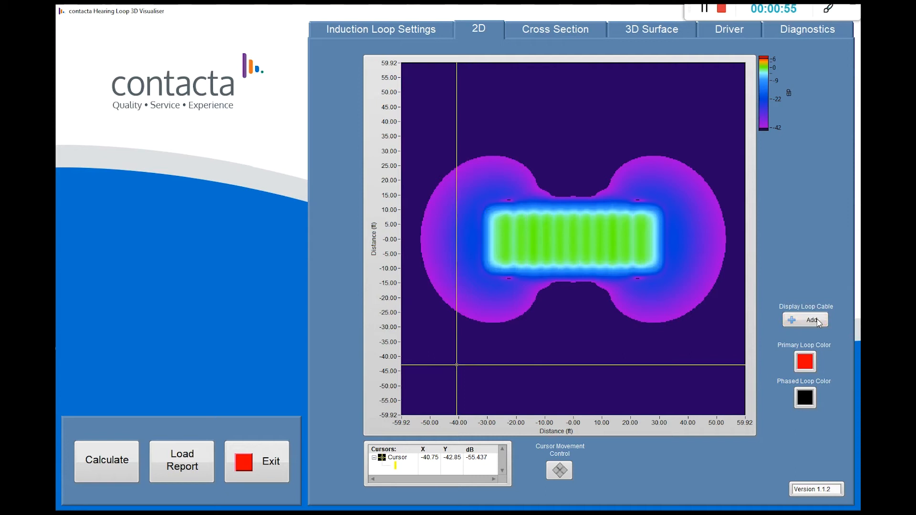
click(816, 323)
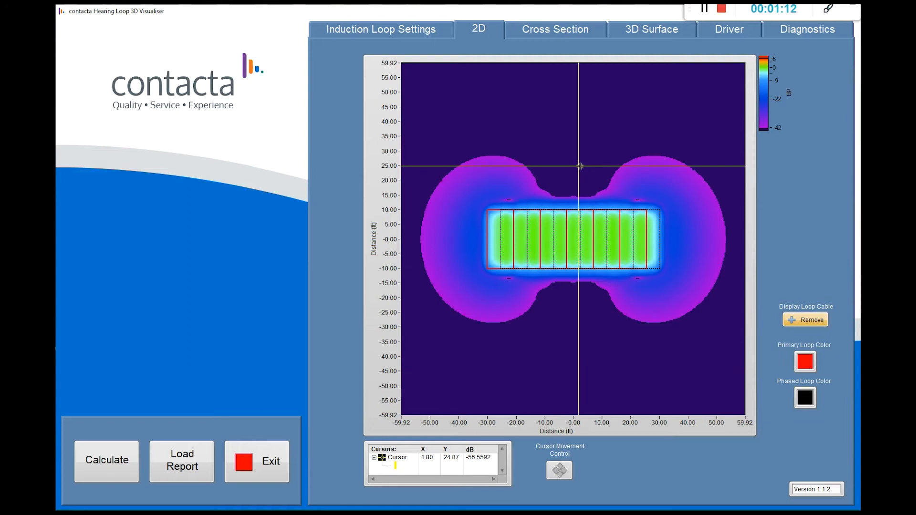
Probe the field level on the 2D plot at the spill edge near X -50.9 ft, the room's center and beyond its long side
drag(580, 166, 426, 237)
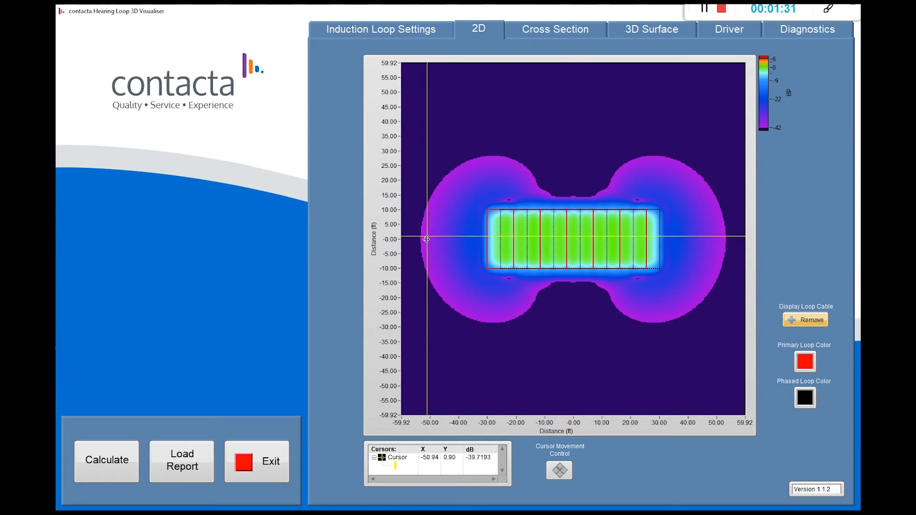
drag(427, 236, 573, 243)
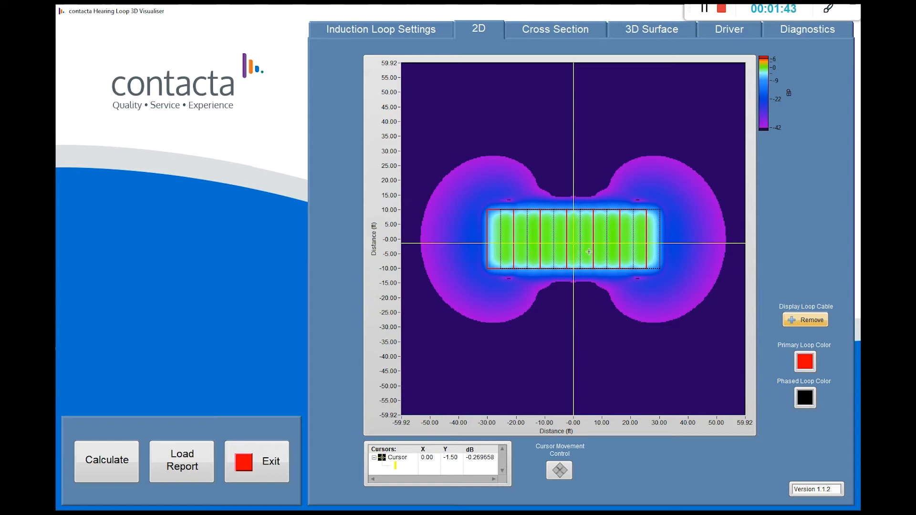
drag(571, 246, 567, 173)
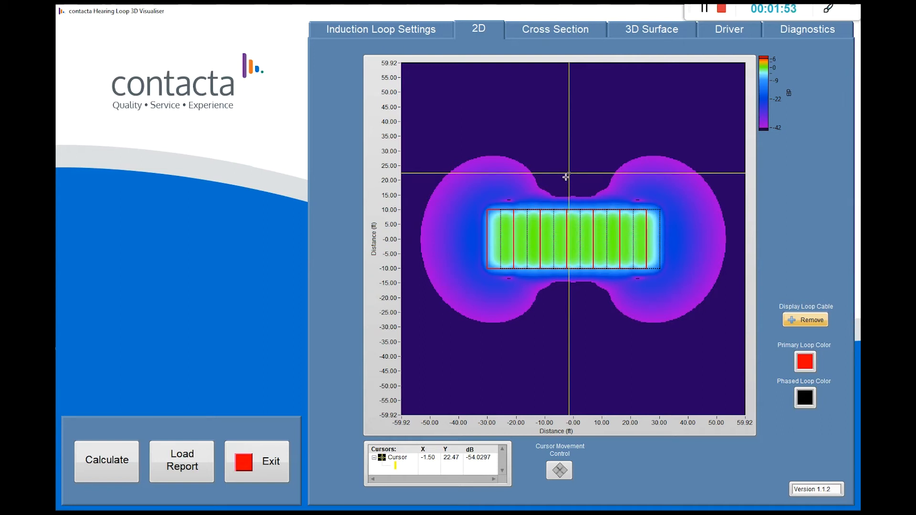
drag(568, 173, 567, 176)
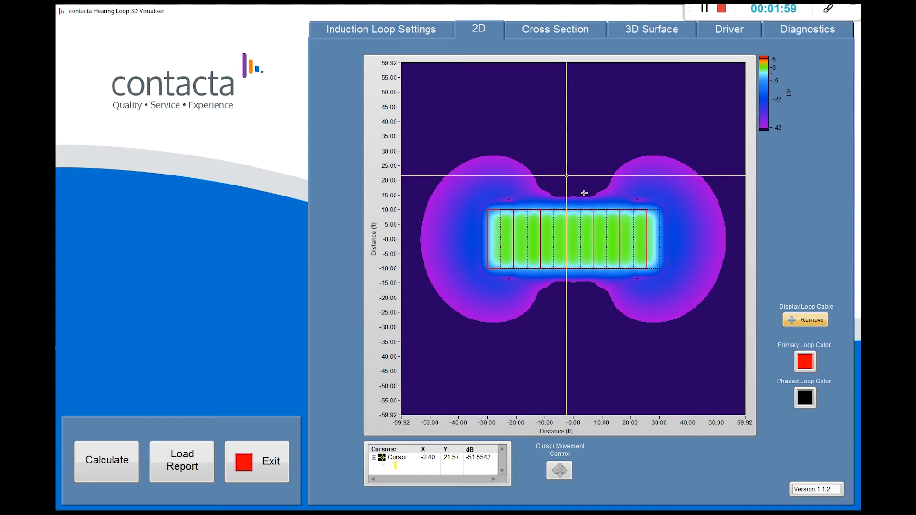
drag(566, 176, 569, 187)
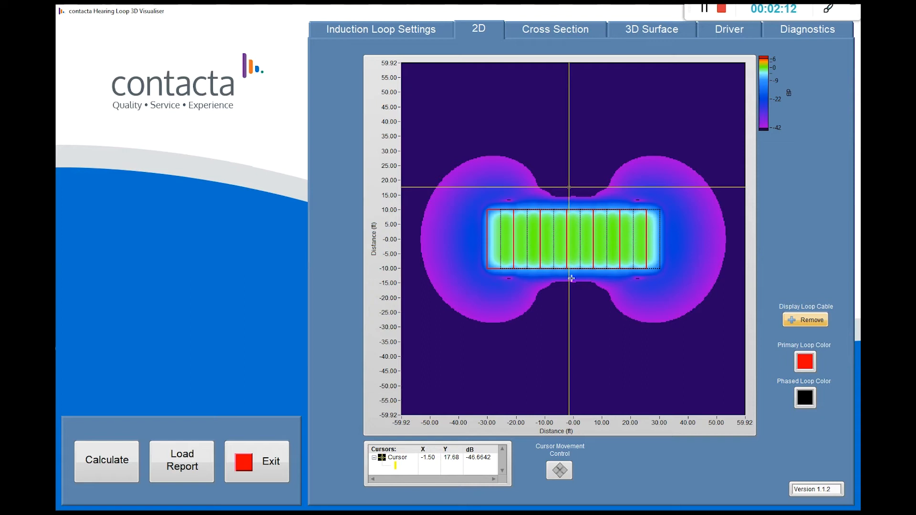
drag(569, 186, 428, 232)
drag(428, 232, 428, 231)
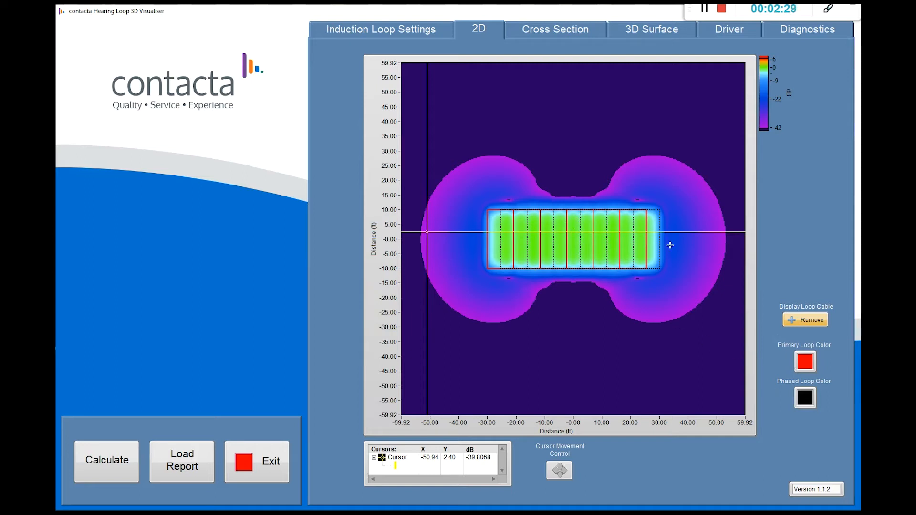
Set the primary loop color to blue and redraw the loop cable overlay
click(805, 362)
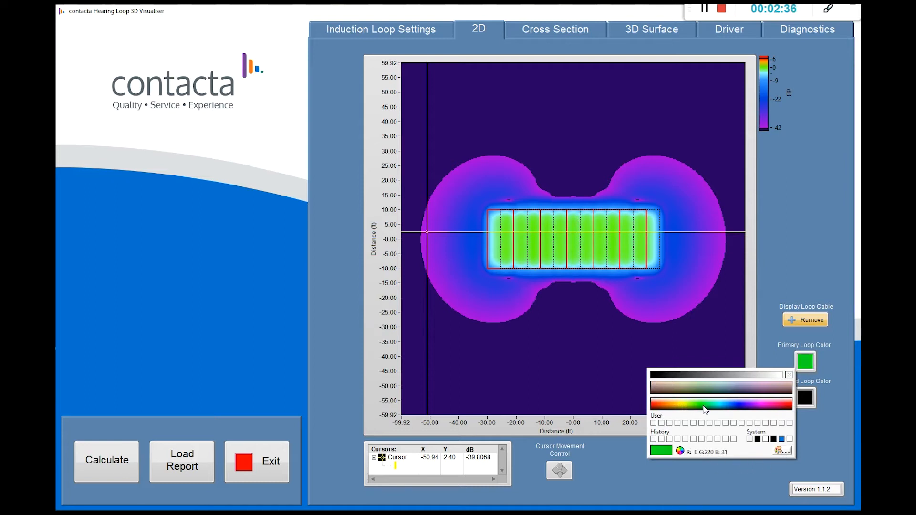
click(743, 409)
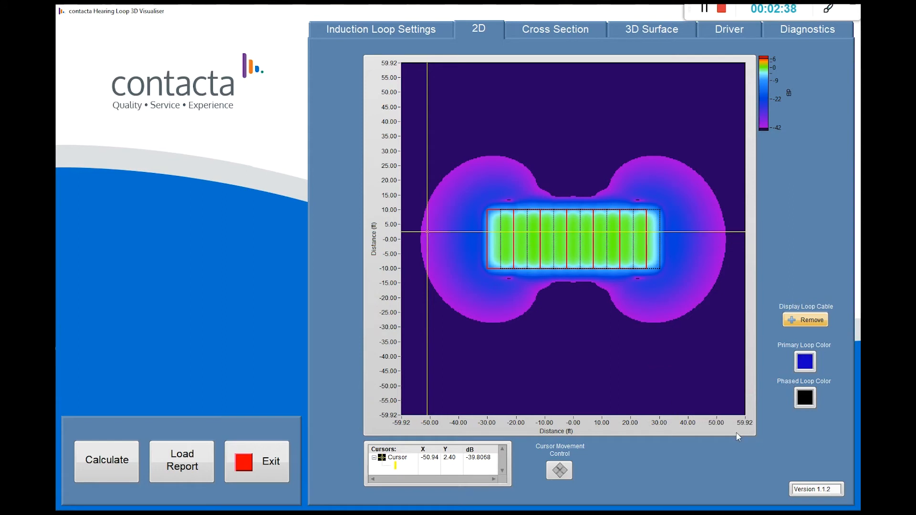
click(814, 320)
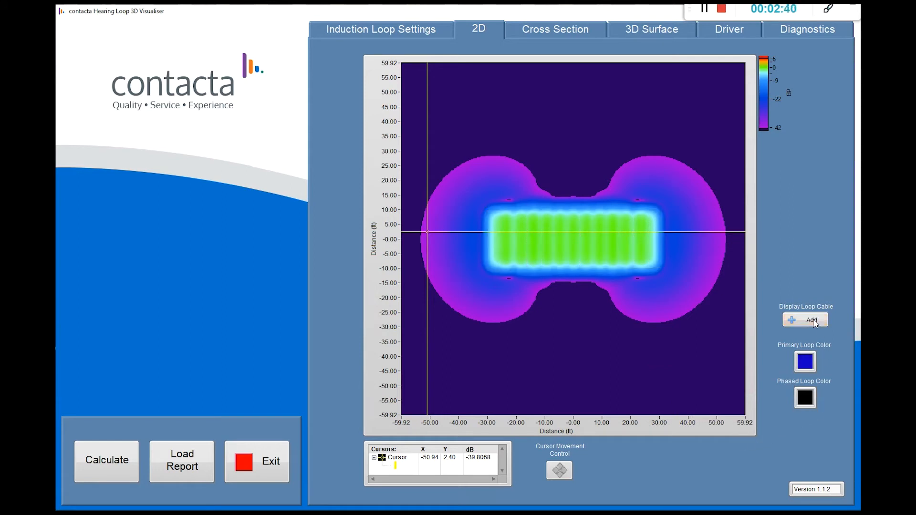
click(815, 320)
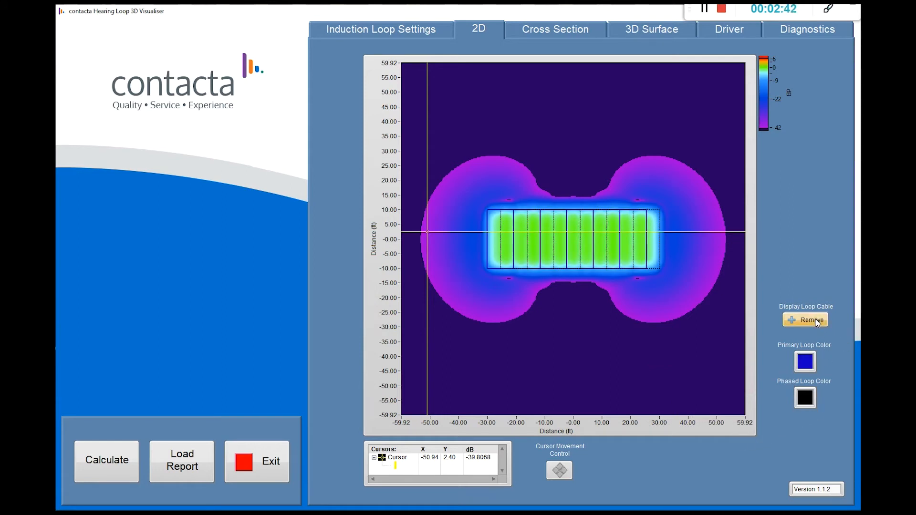
Set the primary loop color to light red and the phased loop color to blue, and redraw the loop cable overlay
click(806, 362)
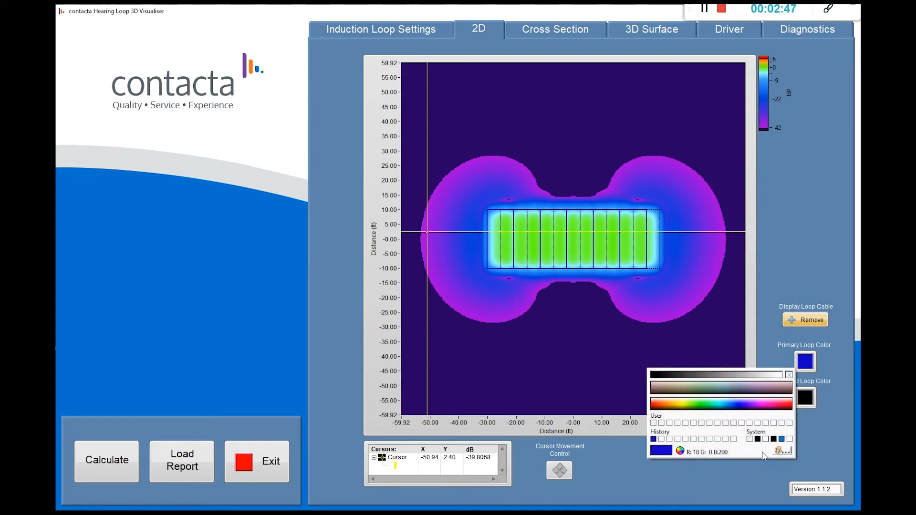
click(786, 403)
click(805, 322)
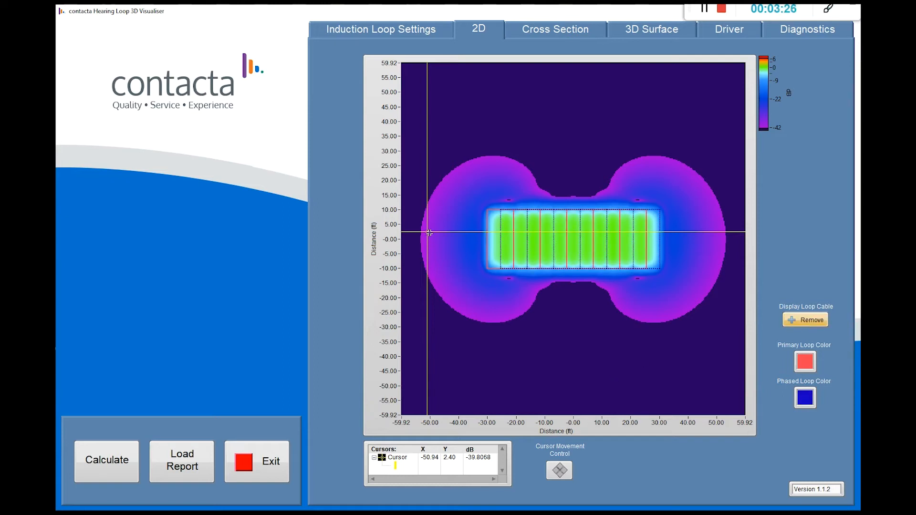
Move the 2D plot cursor to the room's center, at about X 0.3 ft, Y -0.3 ft
drag(430, 232, 579, 243)
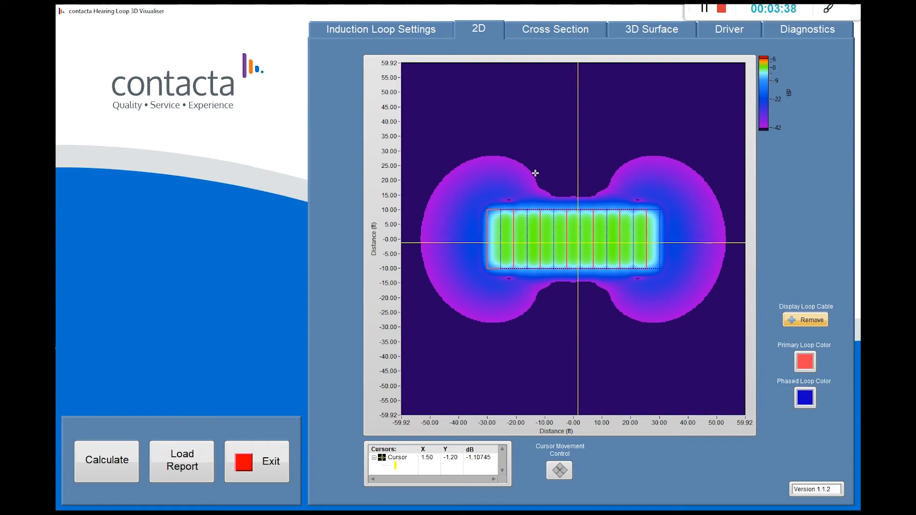
click(574, 238)
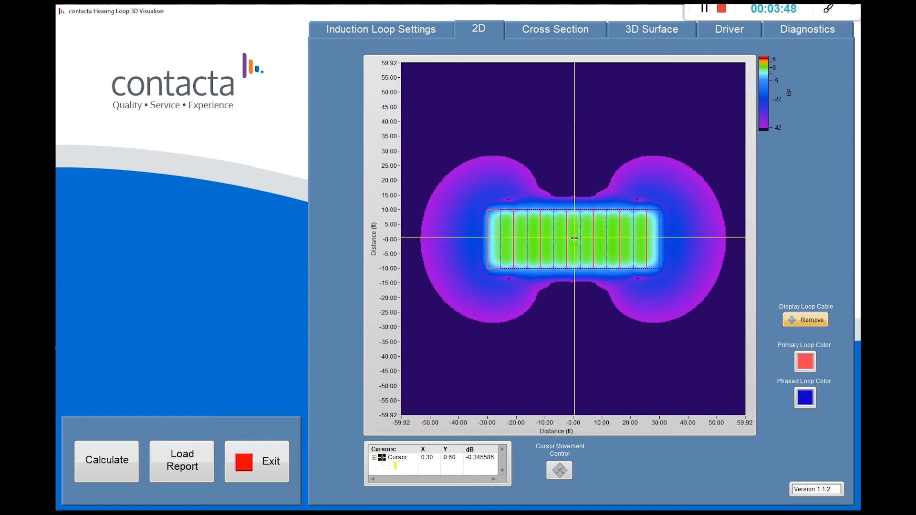
mouse_move(574, 238)
mouse_down()
mouse_move(560, 241)
mouse_move(574, 240)
mouse_up()
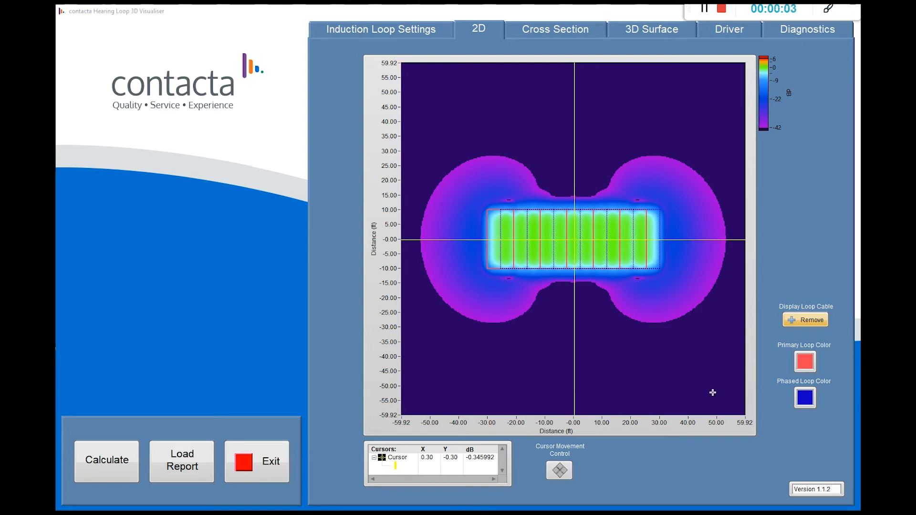
Show the cross-section plot and probe its curve near the center and at about X -31.4 ft
click(551, 30)
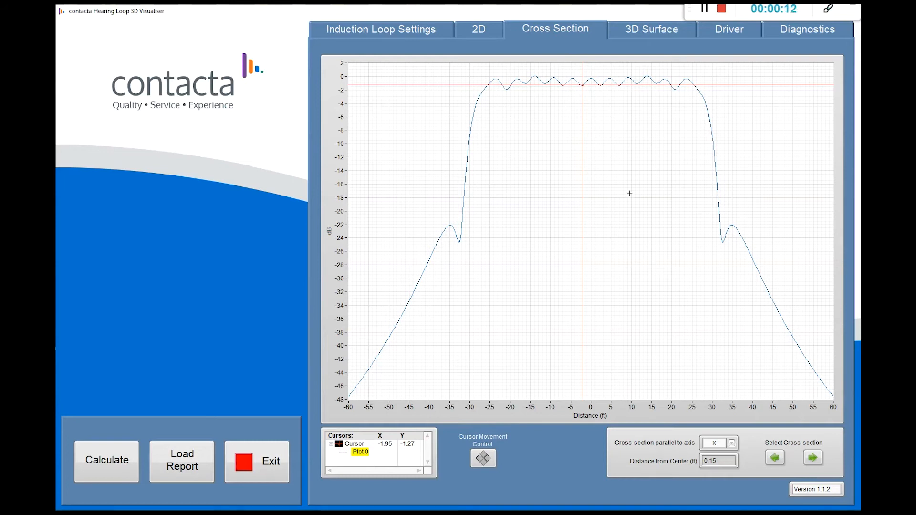
drag(583, 85, 582, 86)
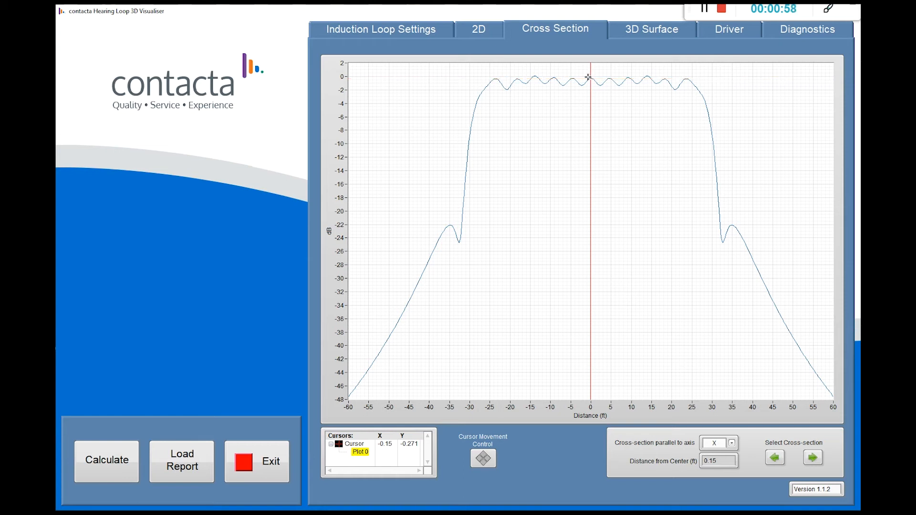
drag(591, 78, 464, 194)
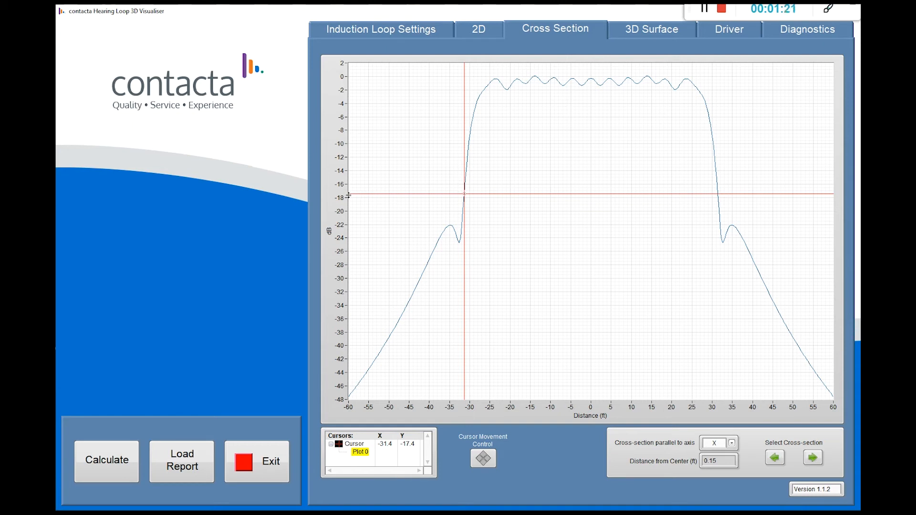
drag(466, 195, 593, 88)
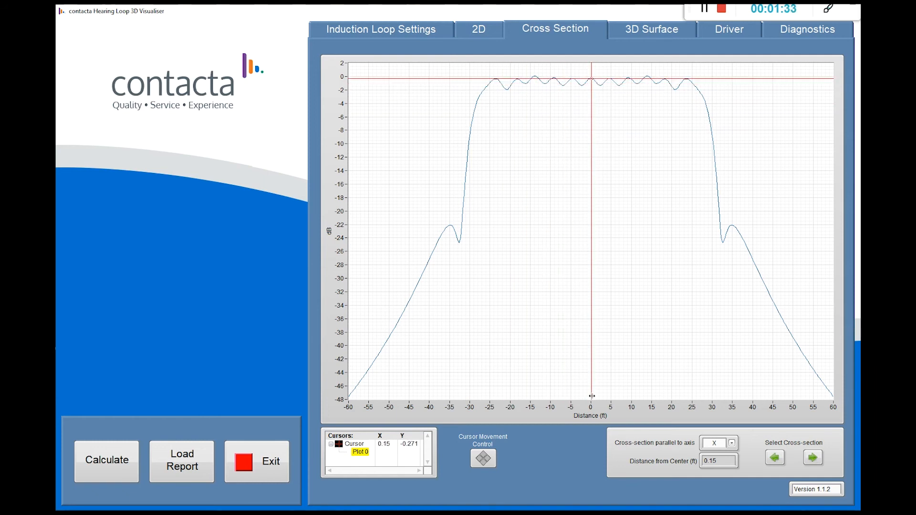
Compare the cross-section's peaks and dips near the center with its steep edge, ending with the cursor at about X 2.25 ft
drag(594, 398, 590, 398)
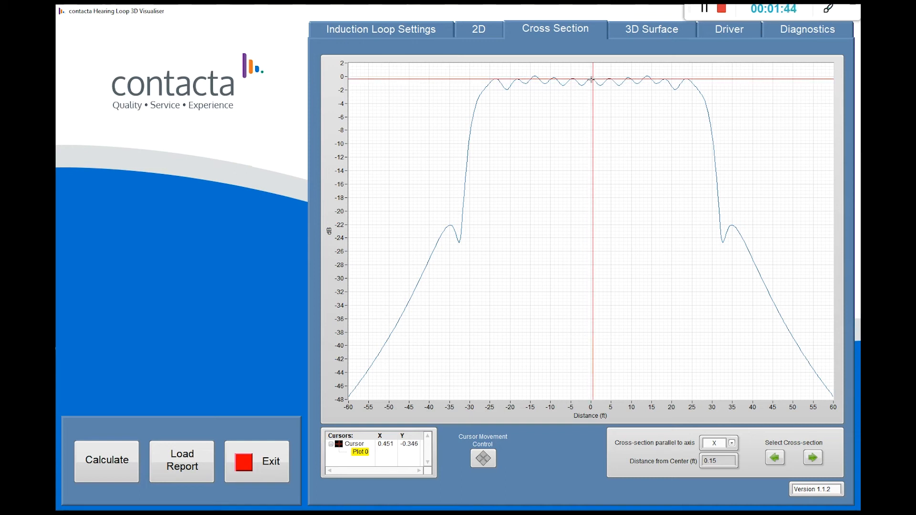
drag(584, 81, 582, 87)
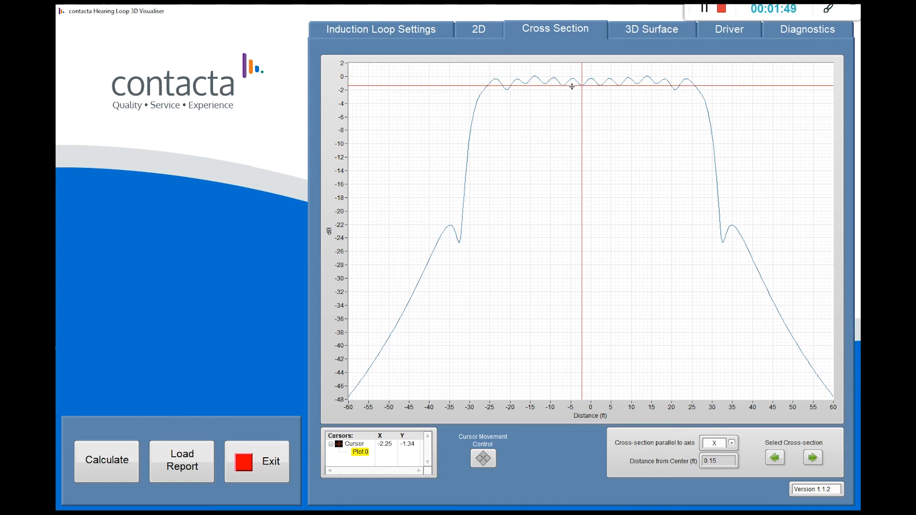
drag(582, 84, 690, 80)
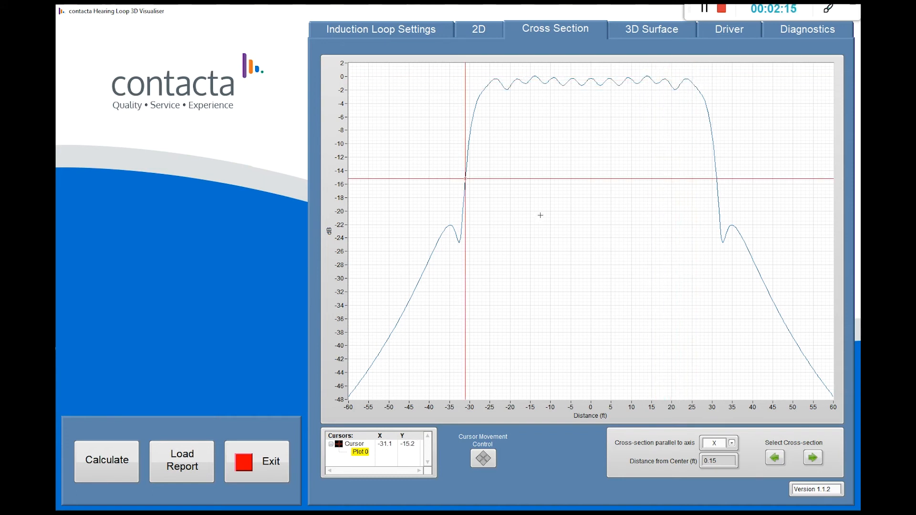
drag(654, 179, 655, 193)
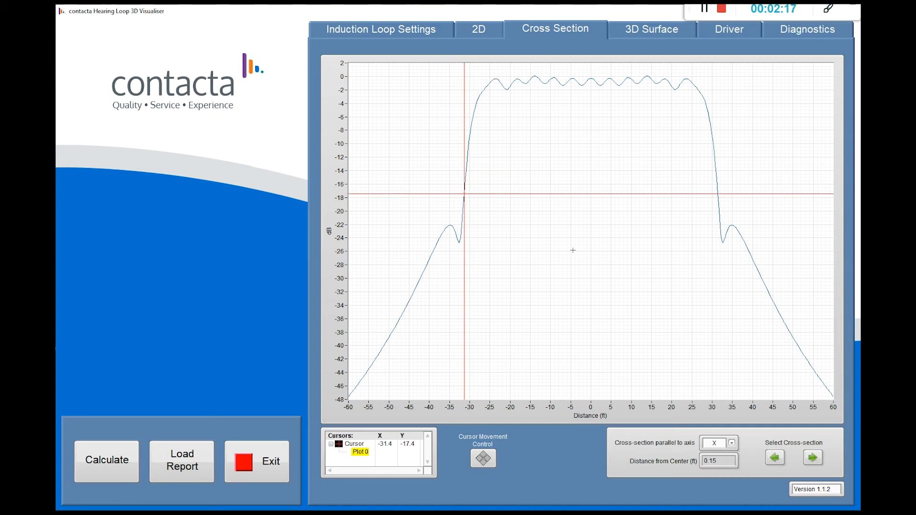
drag(464, 193, 600, 98)
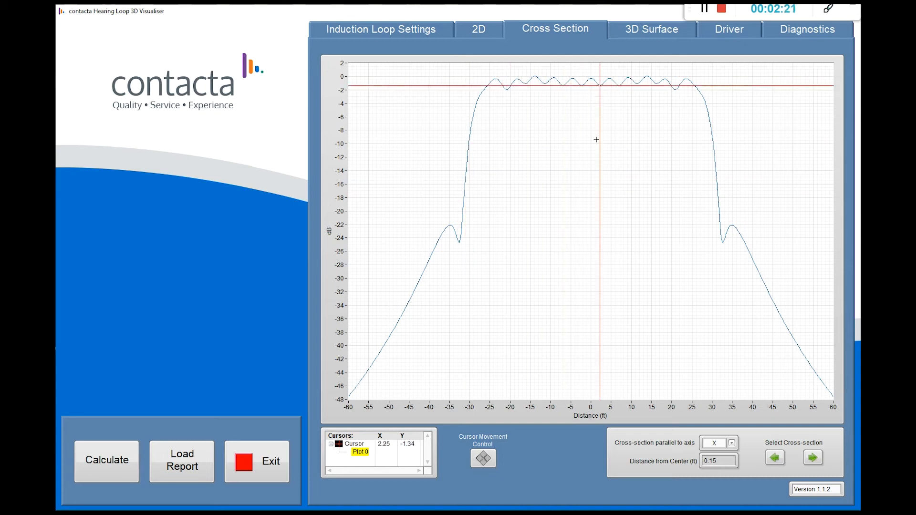
Step the cursor along the cross-section curve with the cursor movement control to about X 1.35 ft
click(487, 460)
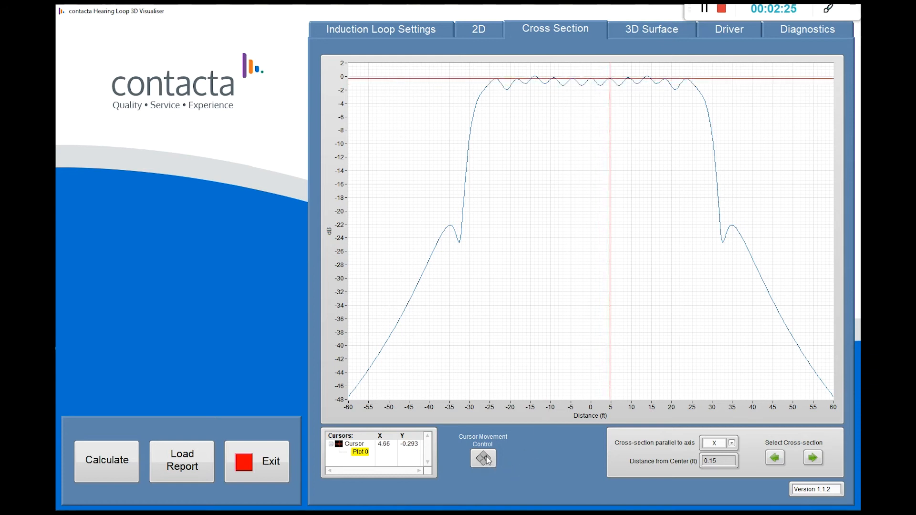
click(481, 460)
click(481, 460)
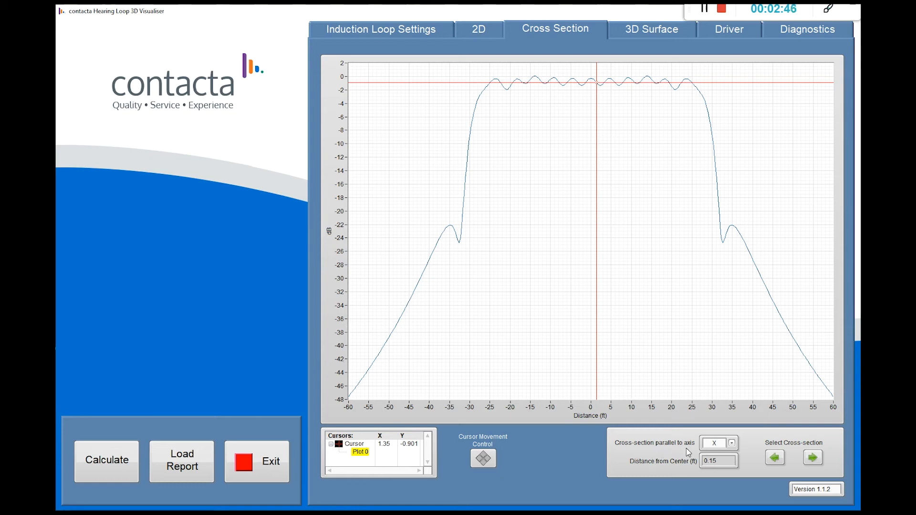
View the cross-section parallel to the Y axis and return it to the X axis
click(731, 444)
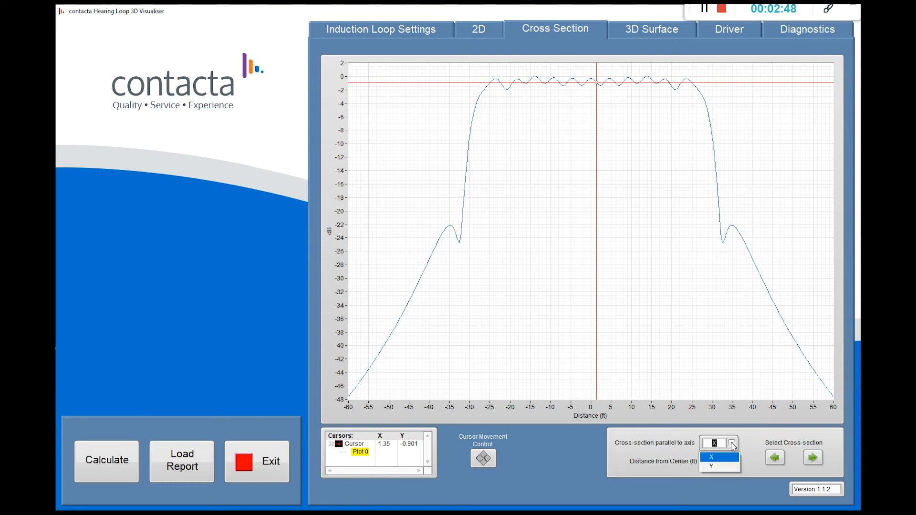
click(720, 468)
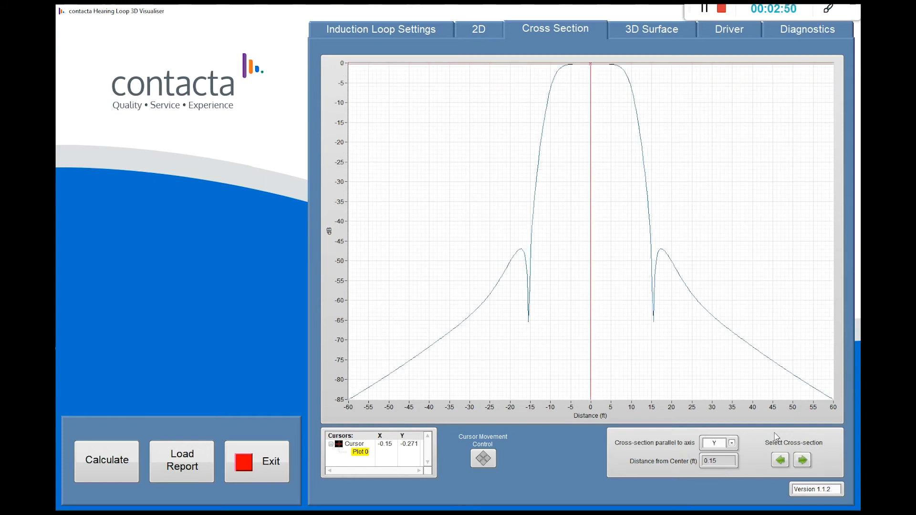
click(731, 443)
click(724, 454)
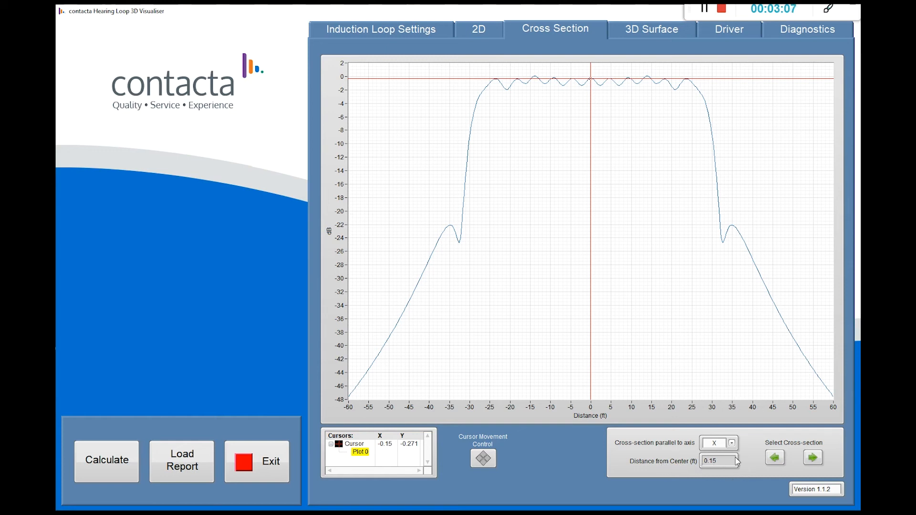
Step the X-axis cross-section out to 2.553 ft from the center and back to -0.15 ft
click(775, 458)
click(776, 458)
click(775, 458)
click(776, 458)
click(777, 459)
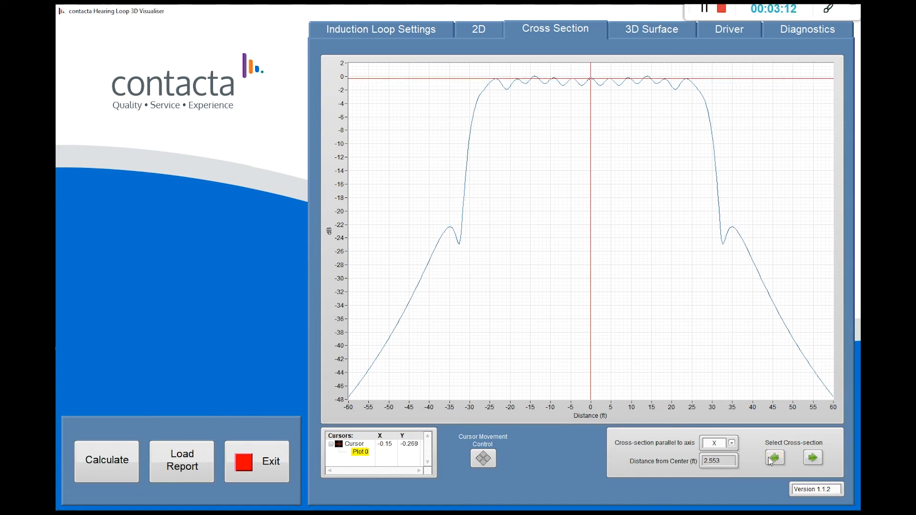
click(813, 458)
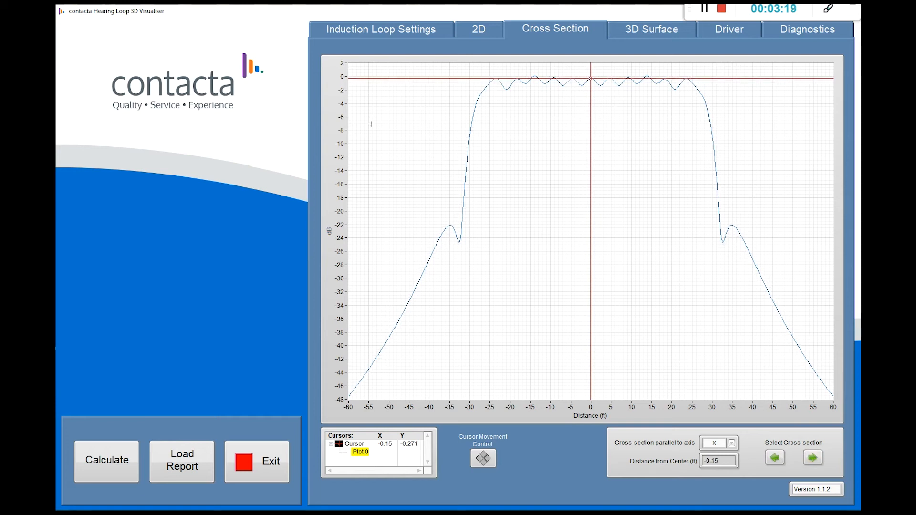
Move the vertical cursor on the 2D field plot to about X -14.08 ft, leaving Y at -0.30 ft
click(479, 29)
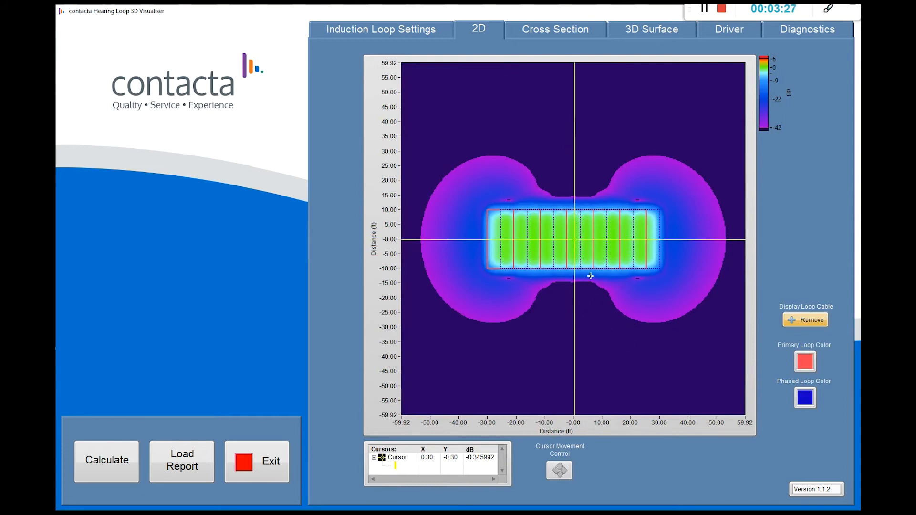
drag(574, 349, 533, 350)
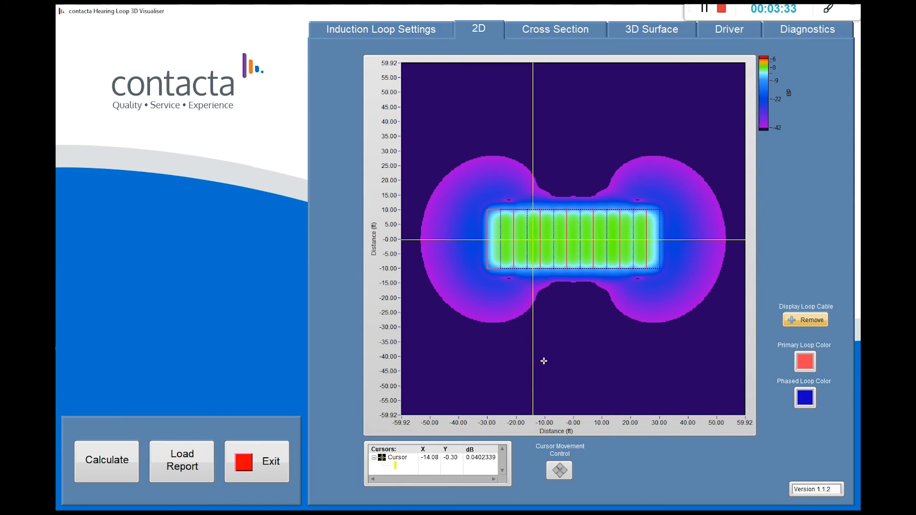
View the cross-section parallel to the Y axis and step it to -1.952 ft from the center
click(534, 30)
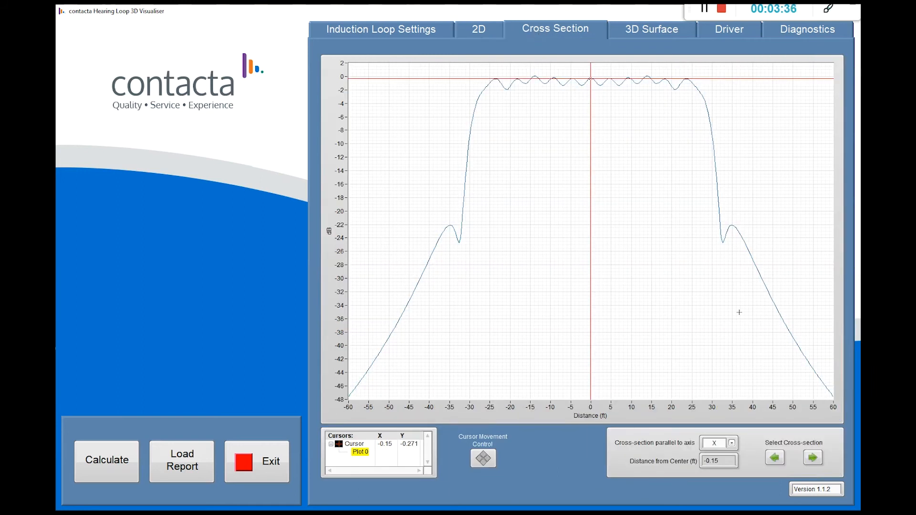
click(731, 444)
click(720, 467)
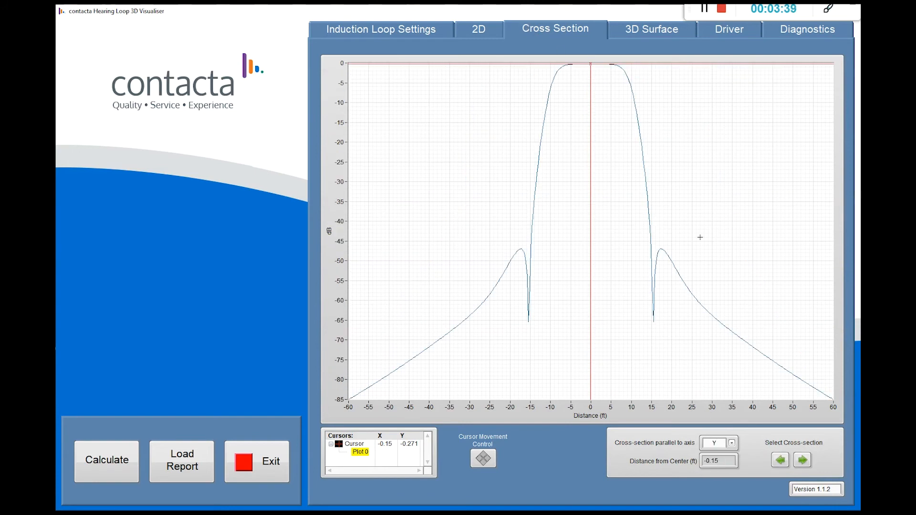
click(781, 460)
click(780, 460)
click(781, 461)
click(781, 460)
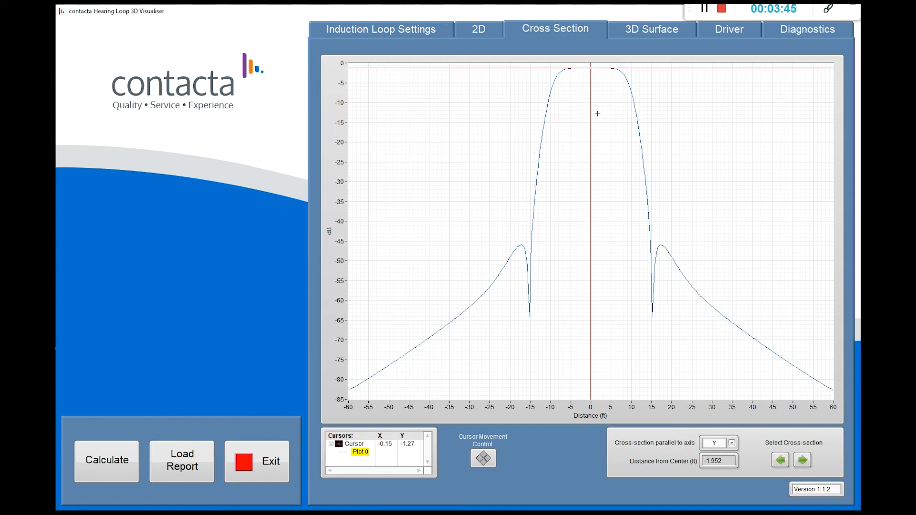
Step the Y-axis cross-section back to -0.15 ft from the center
click(802, 460)
click(803, 461)
click(803, 461)
click(803, 461)
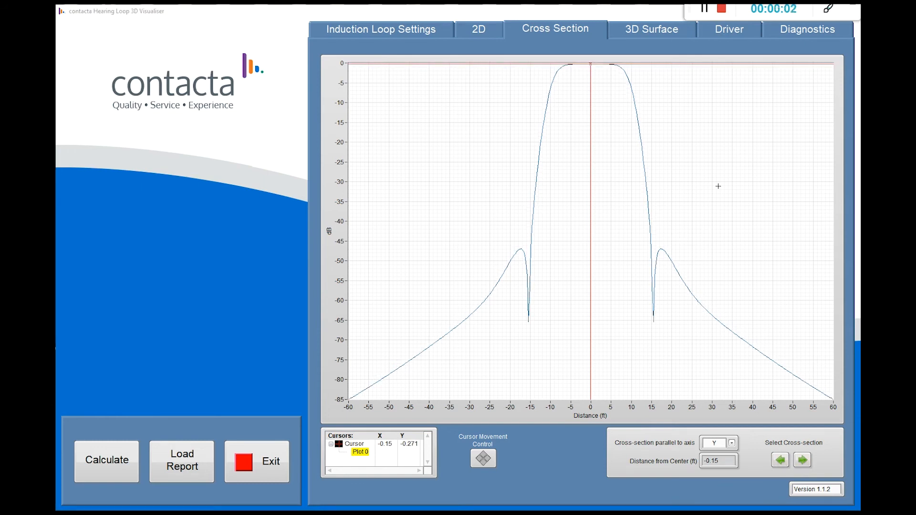
View the 3D surface plot from above and from both sides, and rotate its perspective view to show the surface from another angle
click(654, 27)
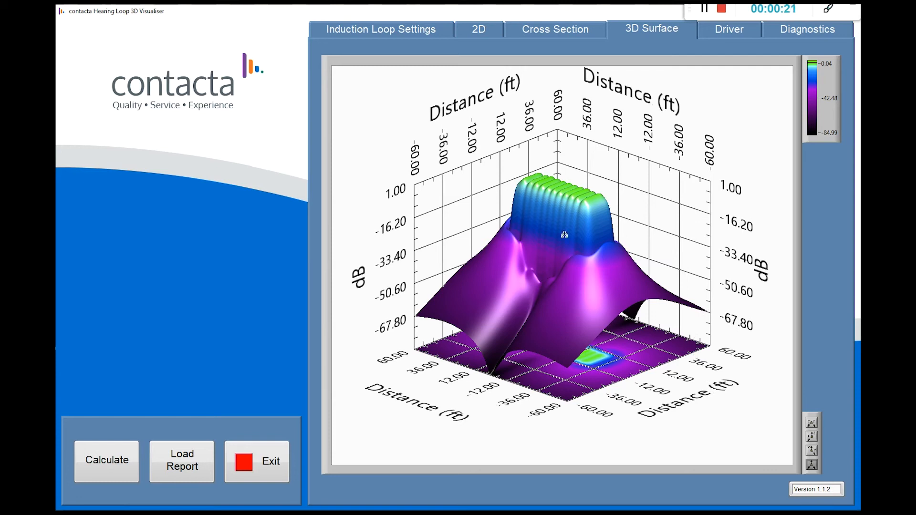
click(813, 421)
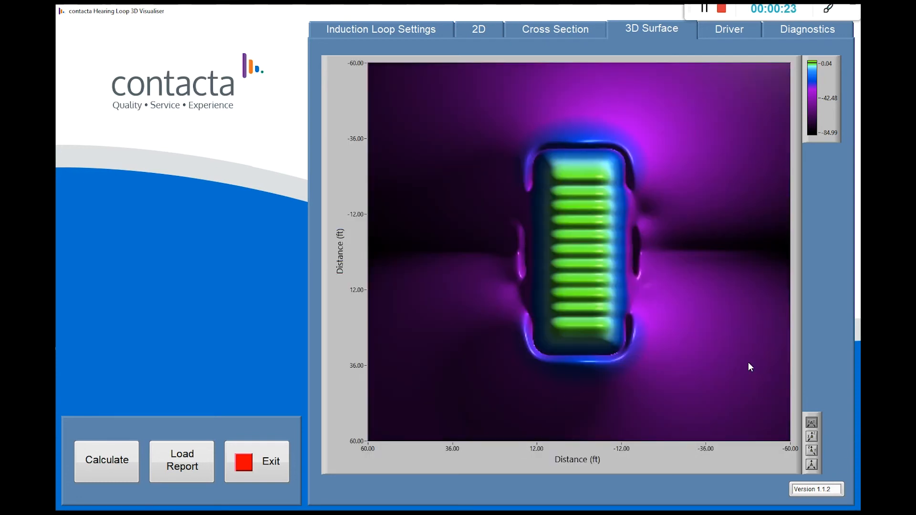
click(812, 437)
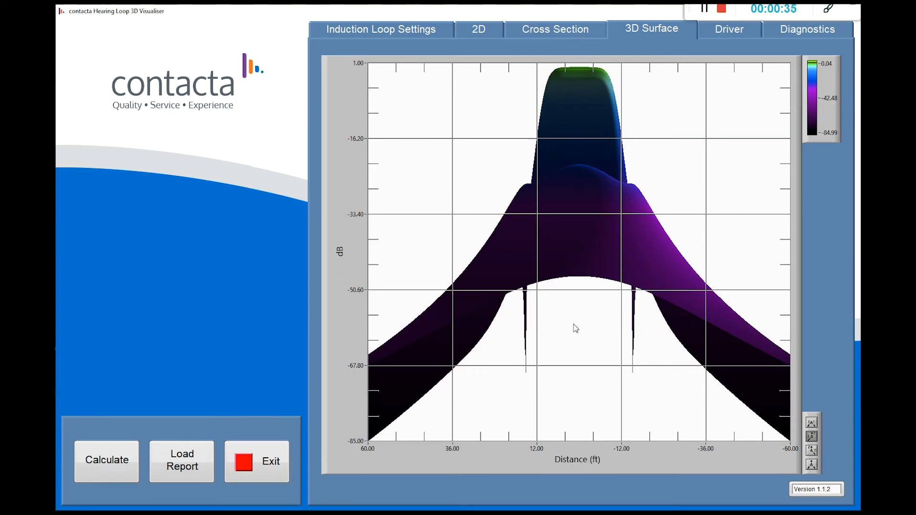
click(811, 450)
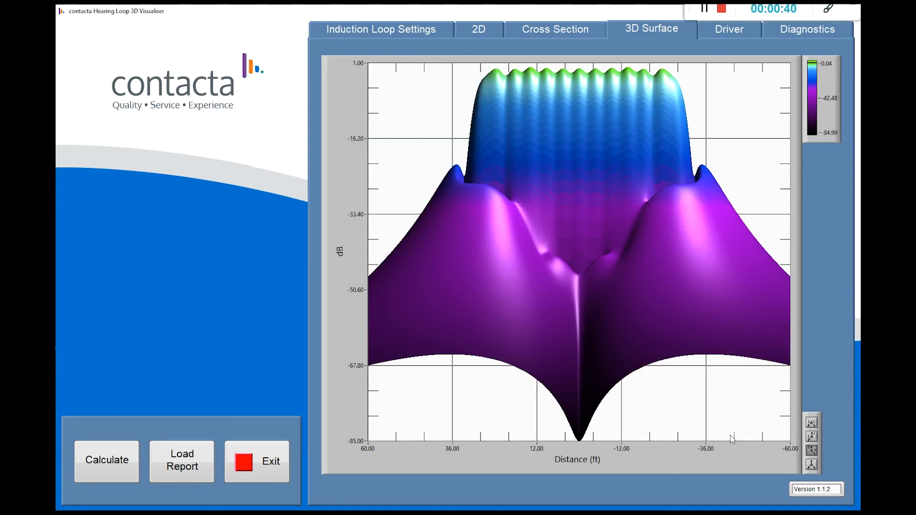
click(812, 464)
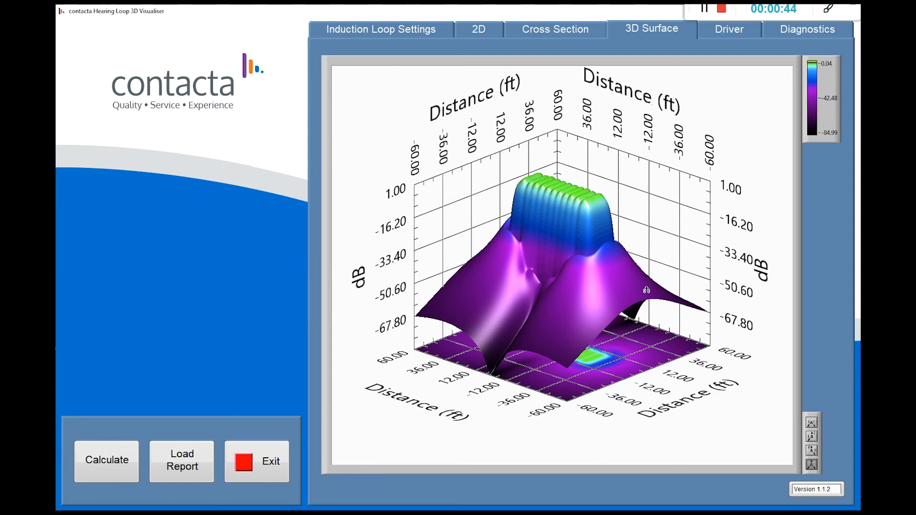
drag(698, 263, 660, 274)
mouse_move(636, 337)
mouse_down()
mouse_move(669, 348)
mouse_move(680, 336)
mouse_move(599, 324)
mouse_move(631, 322)
mouse_up()
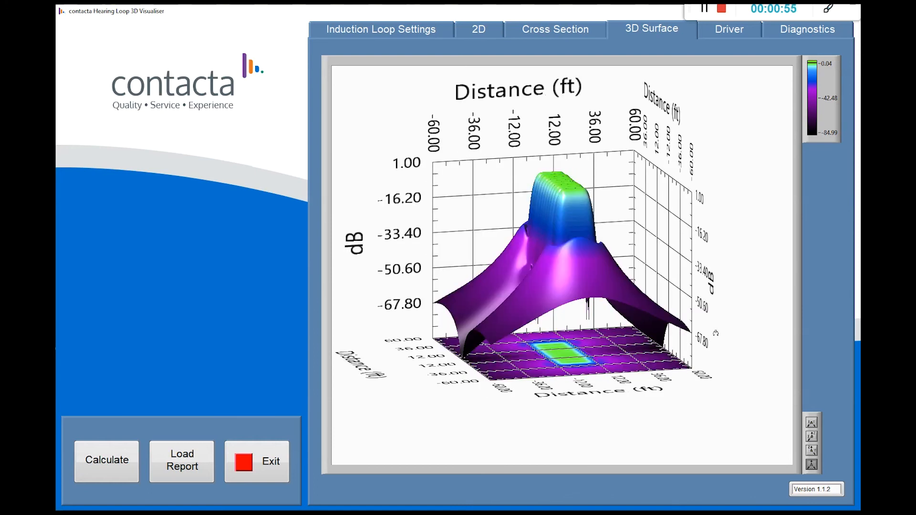
Cycle the 3D surface through its top and two side projections again, and return to the perspective view with a slight rotation
click(812, 423)
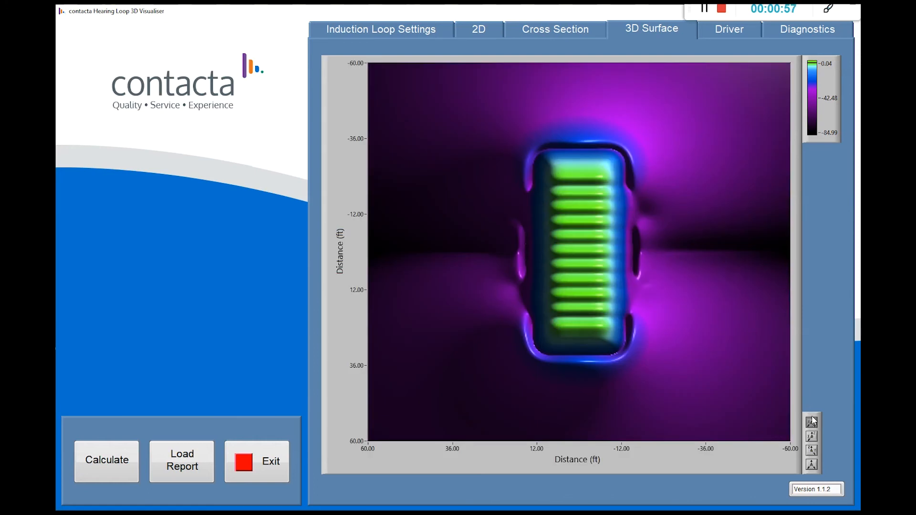
click(812, 436)
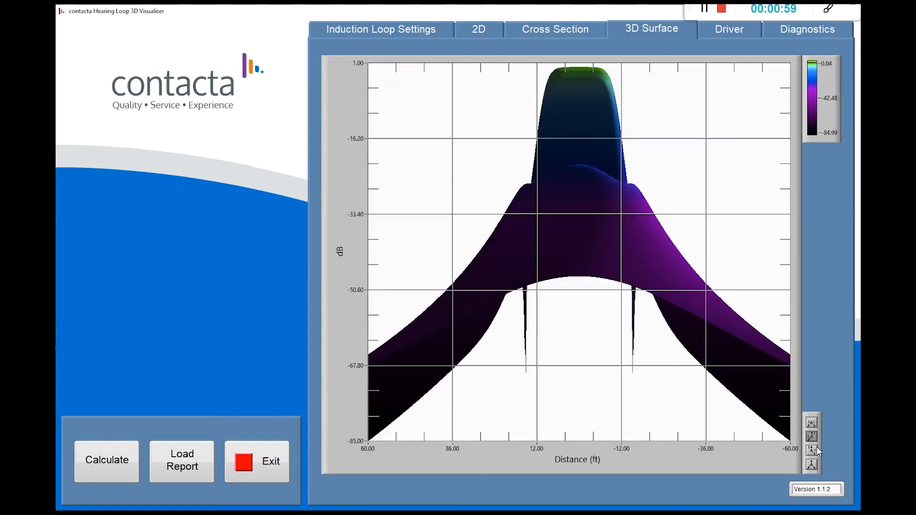
click(816, 452)
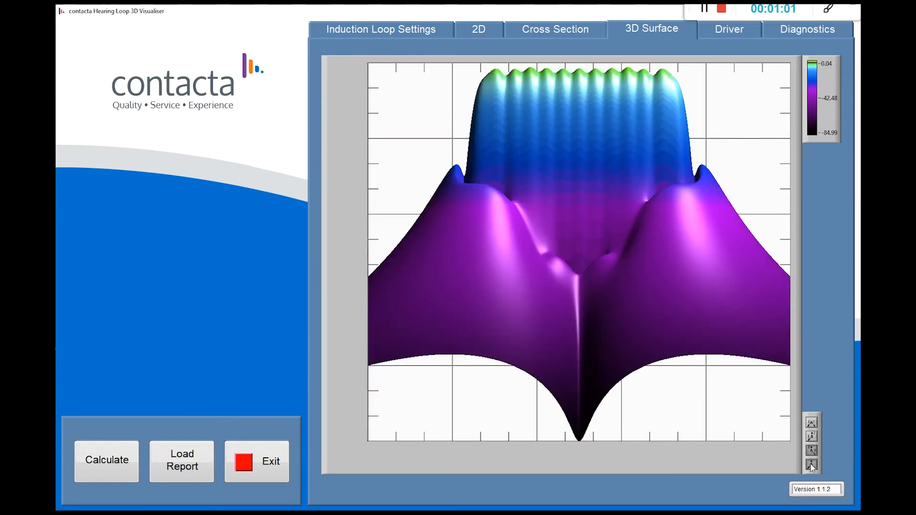
click(812, 465)
drag(539, 288, 567, 300)
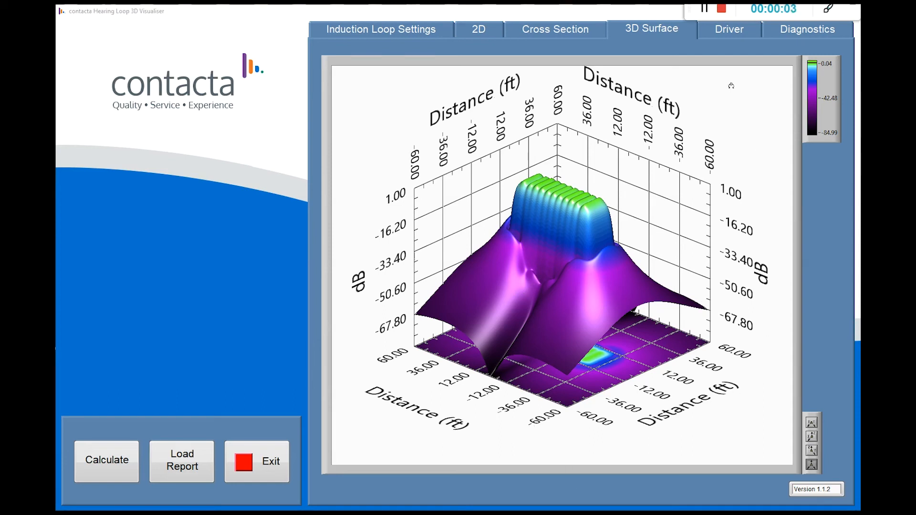
Browse the available loop drivers down to the HLD9 and back up to the V34a PRO, comparing voltage and current headroom
click(741, 32)
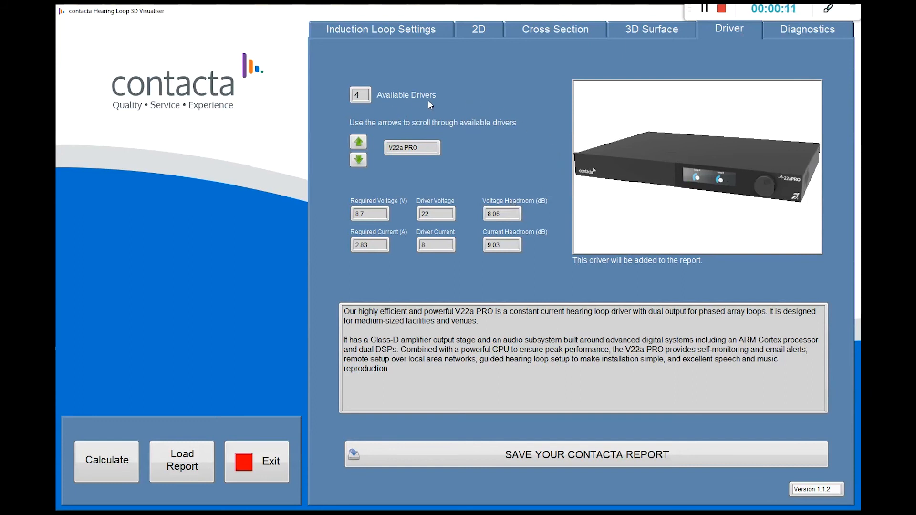
click(358, 160)
click(359, 161)
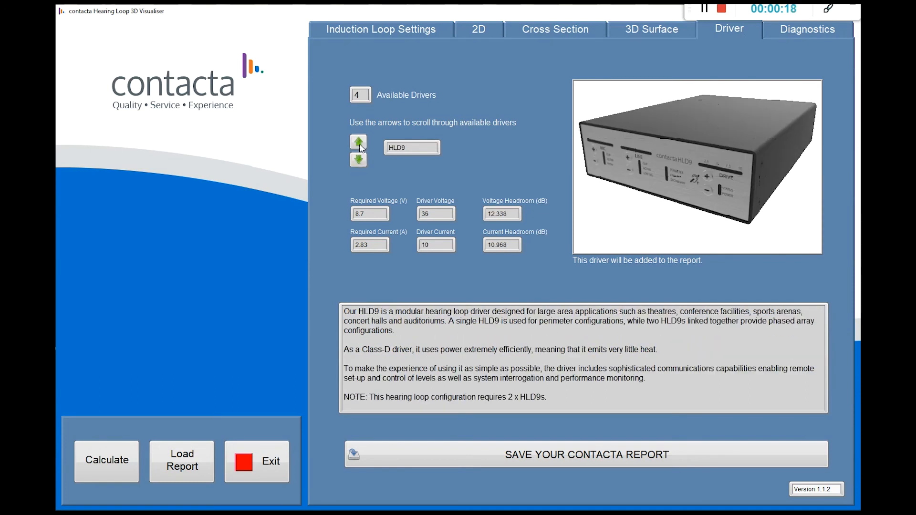
click(358, 143)
click(358, 142)
click(359, 142)
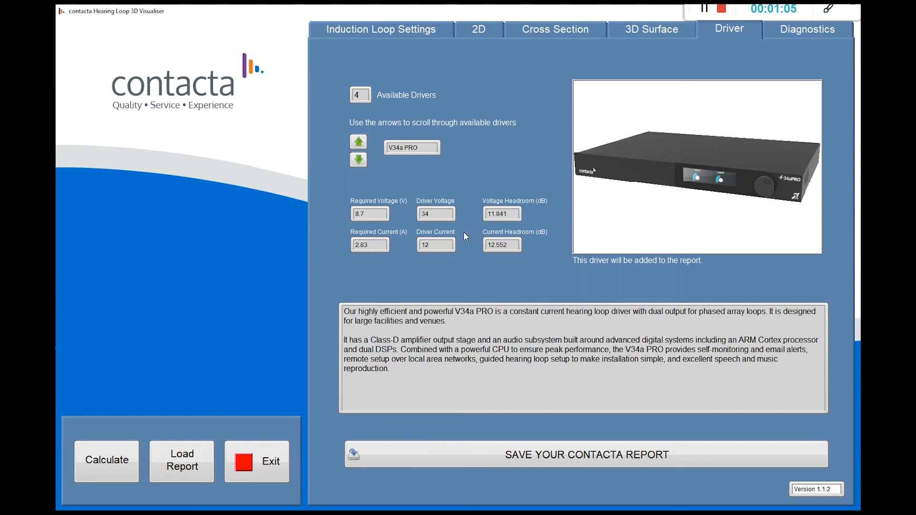
Choose the V15a driver for the report and save the Contacta report in Documents as "CONTACTA Report --18-Jun-20 71144 AM"
click(359, 160)
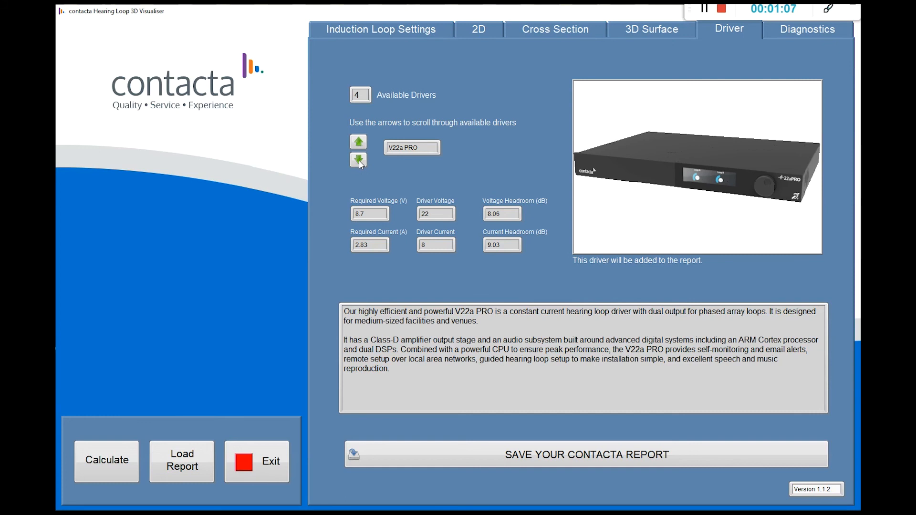
click(359, 160)
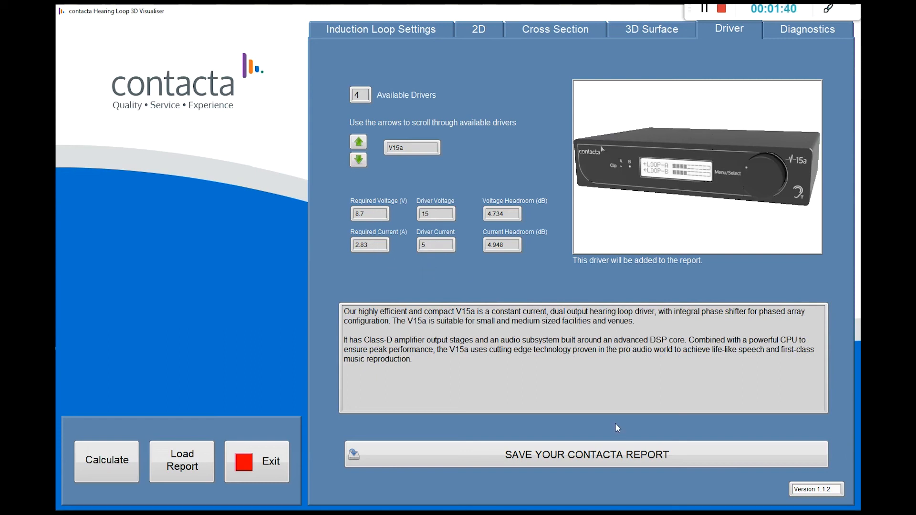
click(605, 454)
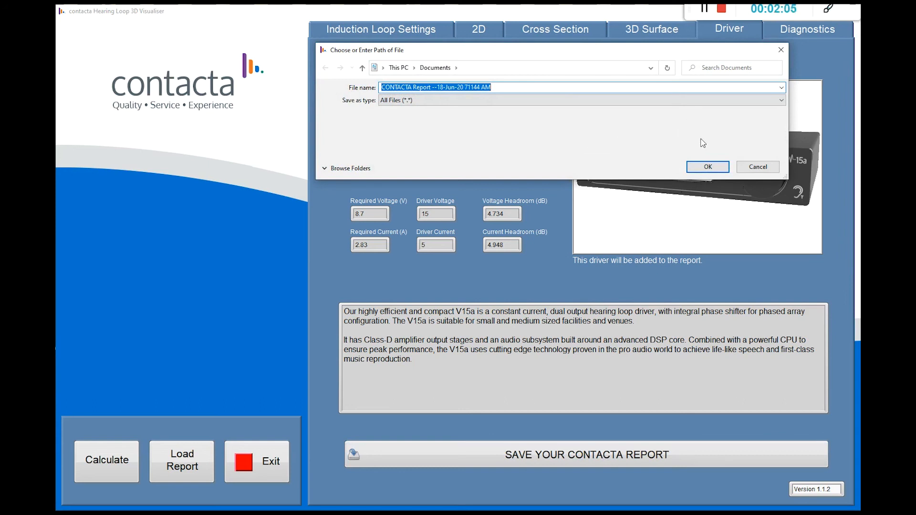
click(717, 167)
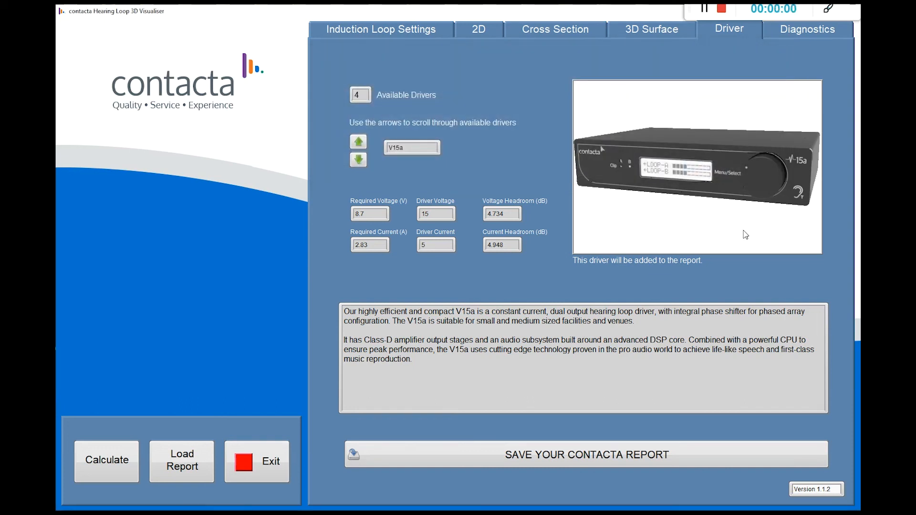
Check the diagnostics page and load the saved CONTACTA report of 18-Jun-20 from Documents
click(804, 31)
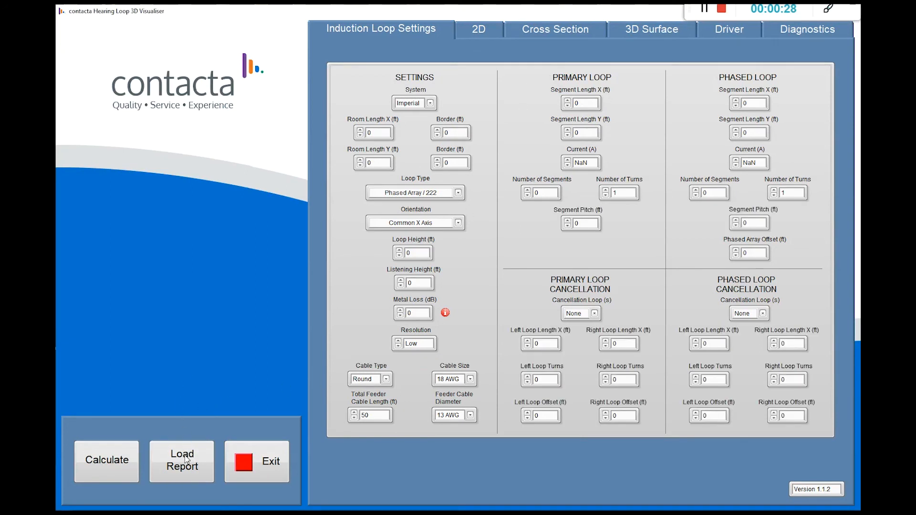
click(185, 462)
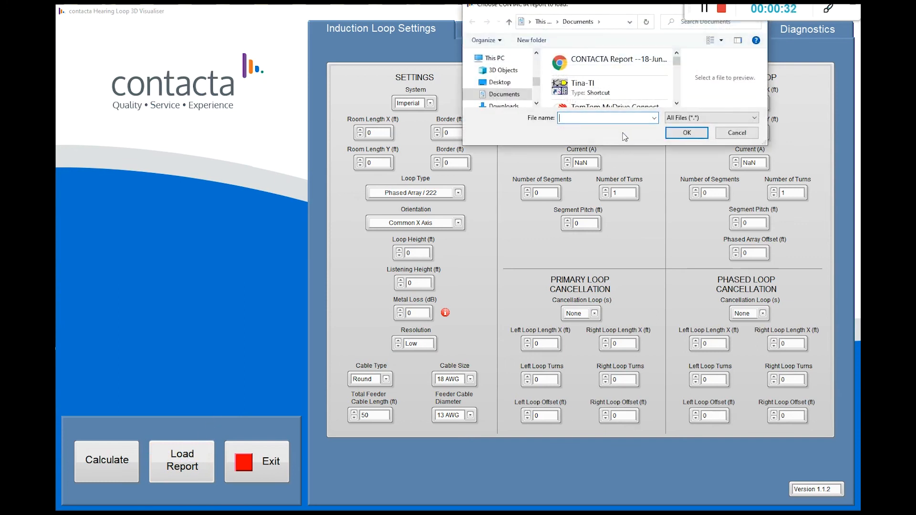
click(608, 64)
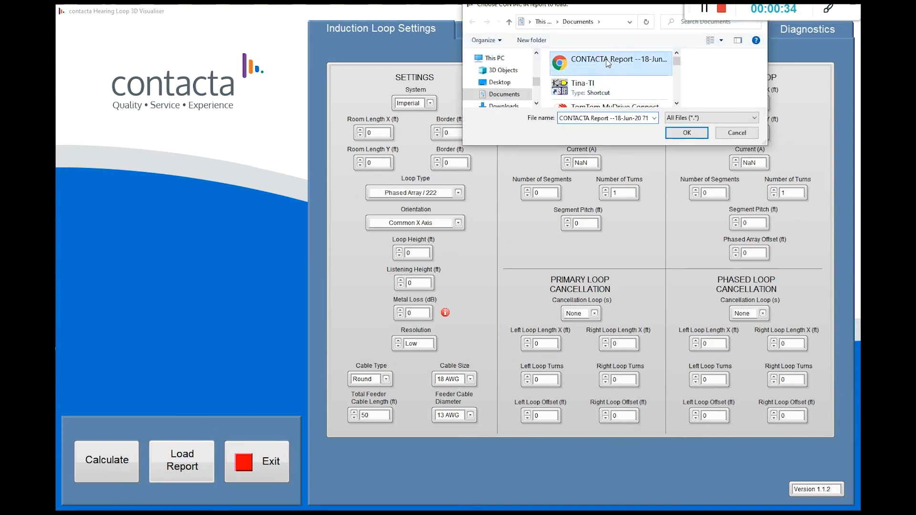
click(687, 133)
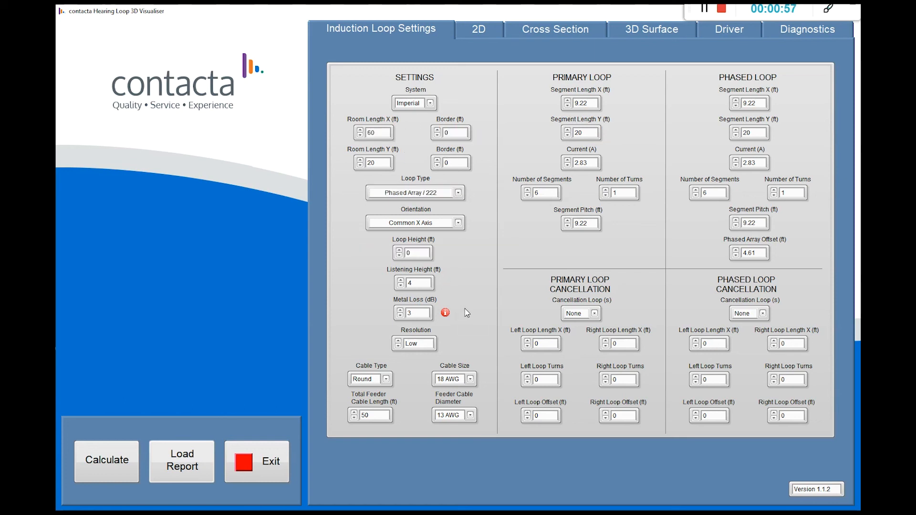
Review the 2D, cross-section, 3D surface and driver results of the loaded report
click(480, 30)
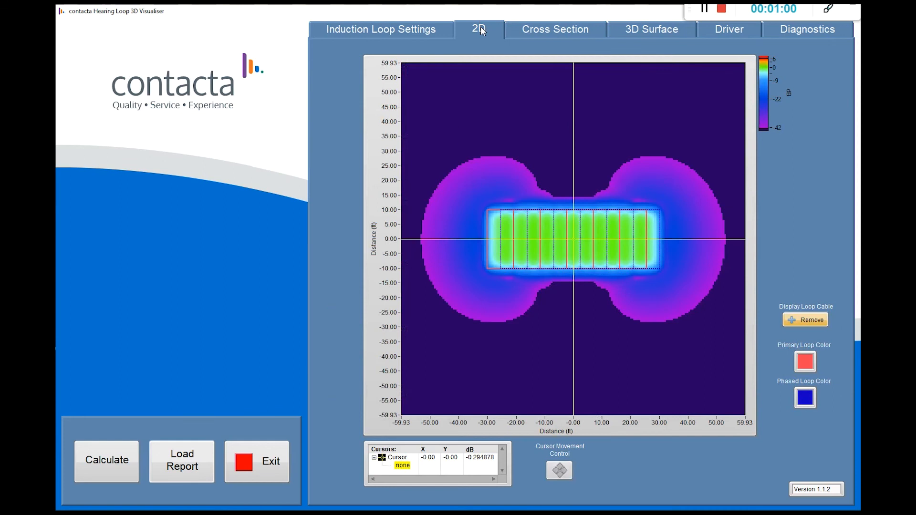
click(540, 30)
click(649, 33)
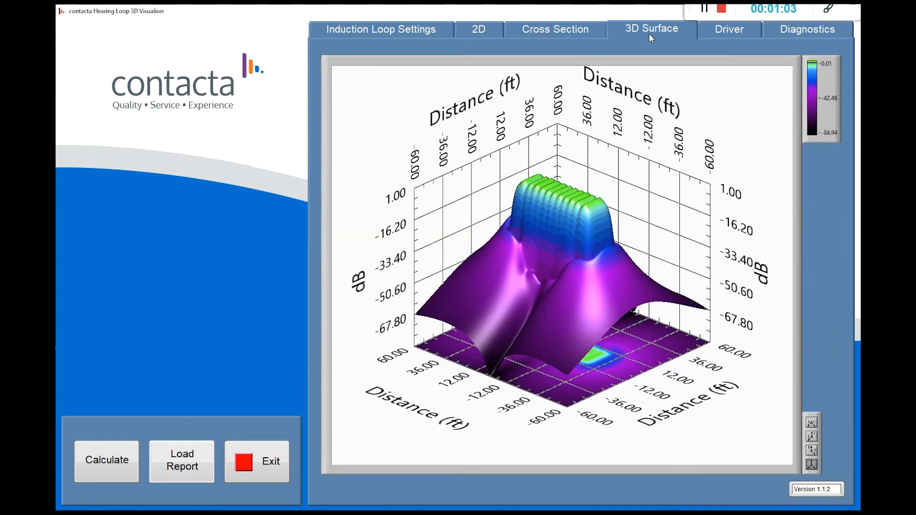
click(731, 29)
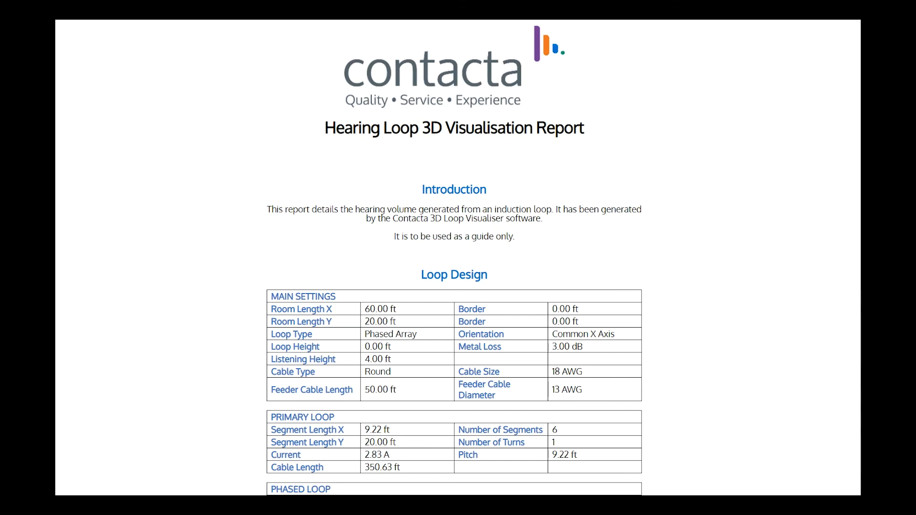
Examine the Loop Design section of the visualisation report, including the main settings, primary loop and phased loop tables
scroll(455, 257, down, 3)
scroll(454, 257, up, 1)
scroll(455, 258, up, 1)
scroll(454, 258, down, 3)
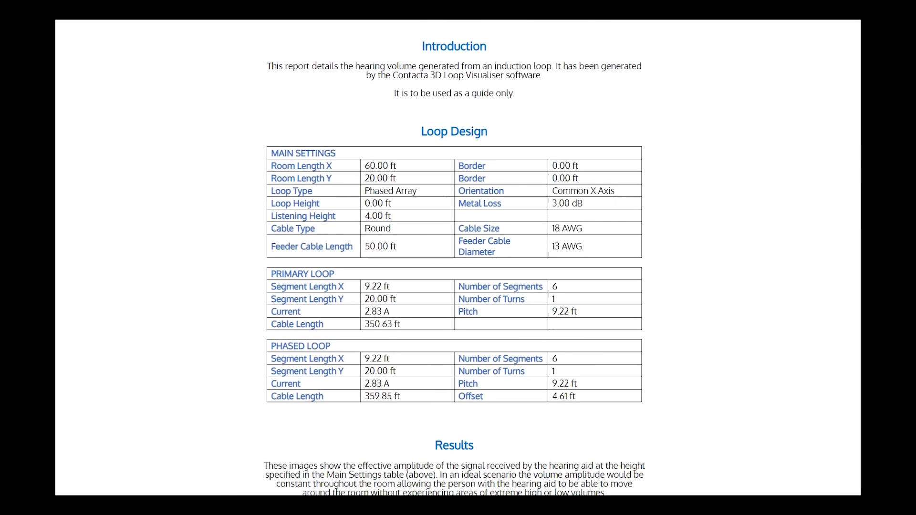
scroll(454, 258, down, 1)
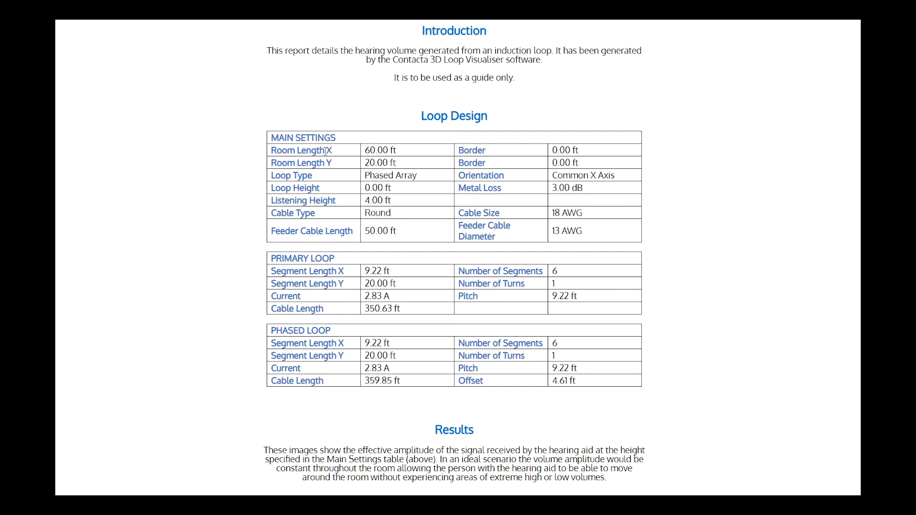